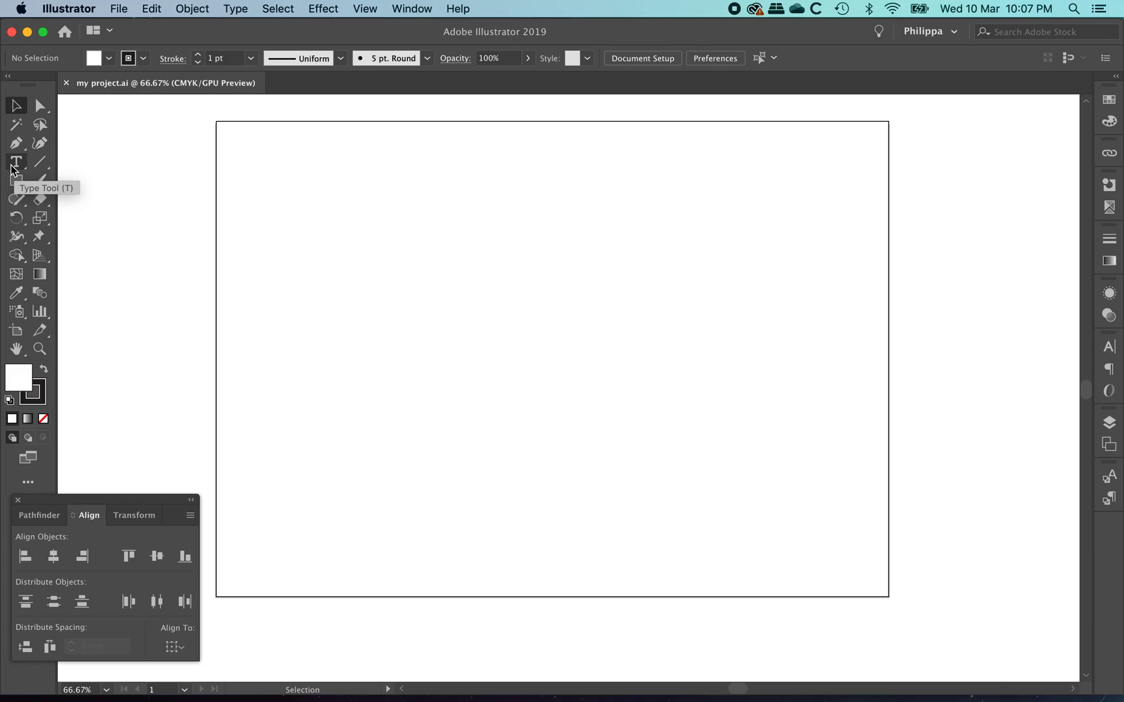
- Add a line of point text reading "Whatever you'd like" in the upper part of the artboard
{"action": "left_click", "coordinate": [12, 170]}
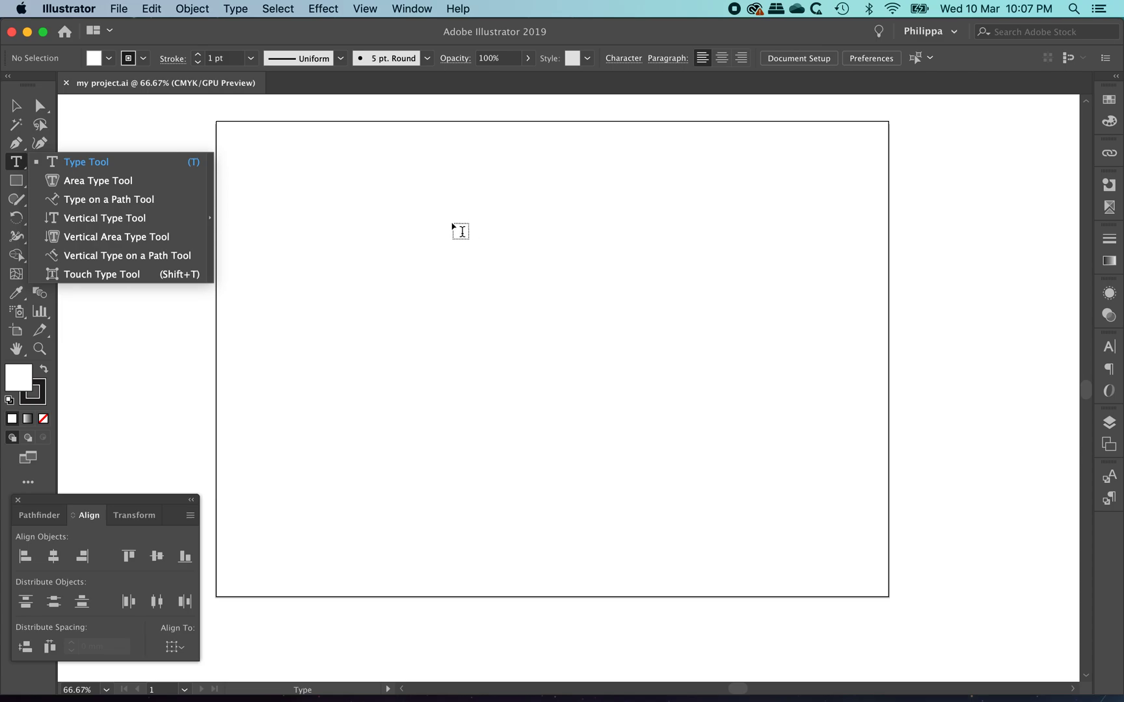
{"action": "left_click", "coordinate": [498, 223]}
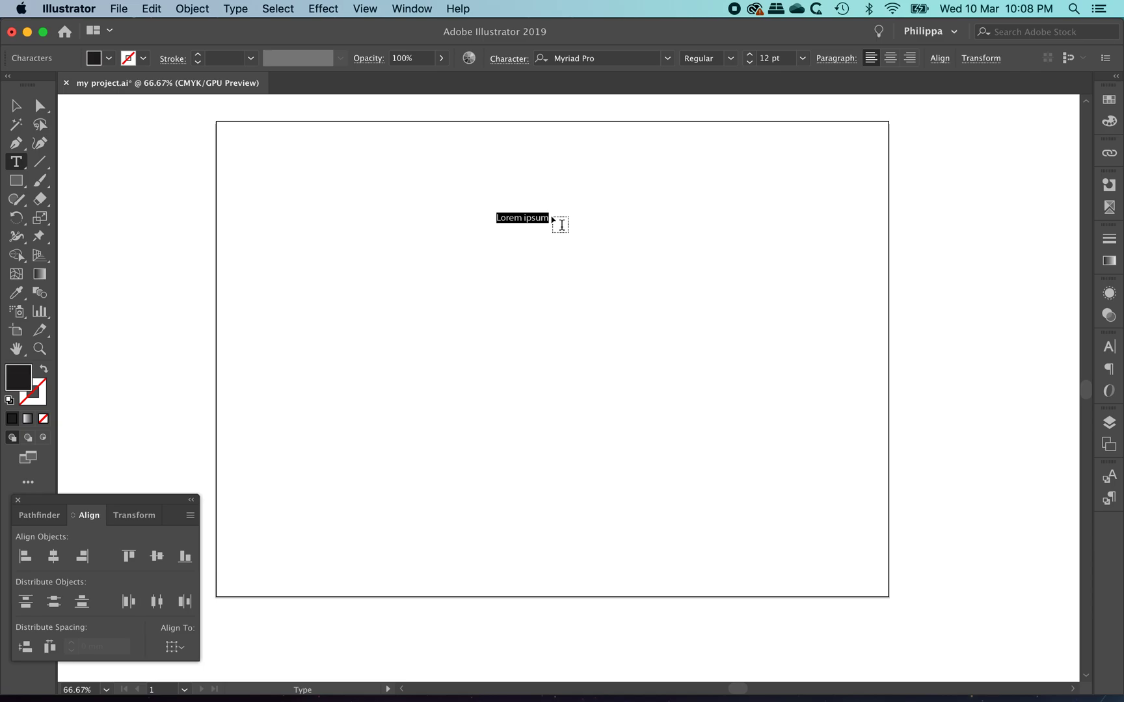
{"action": "type", "text": "Whatever you'd like"}
{"action": "left_click", "coordinate": [17, 108]}
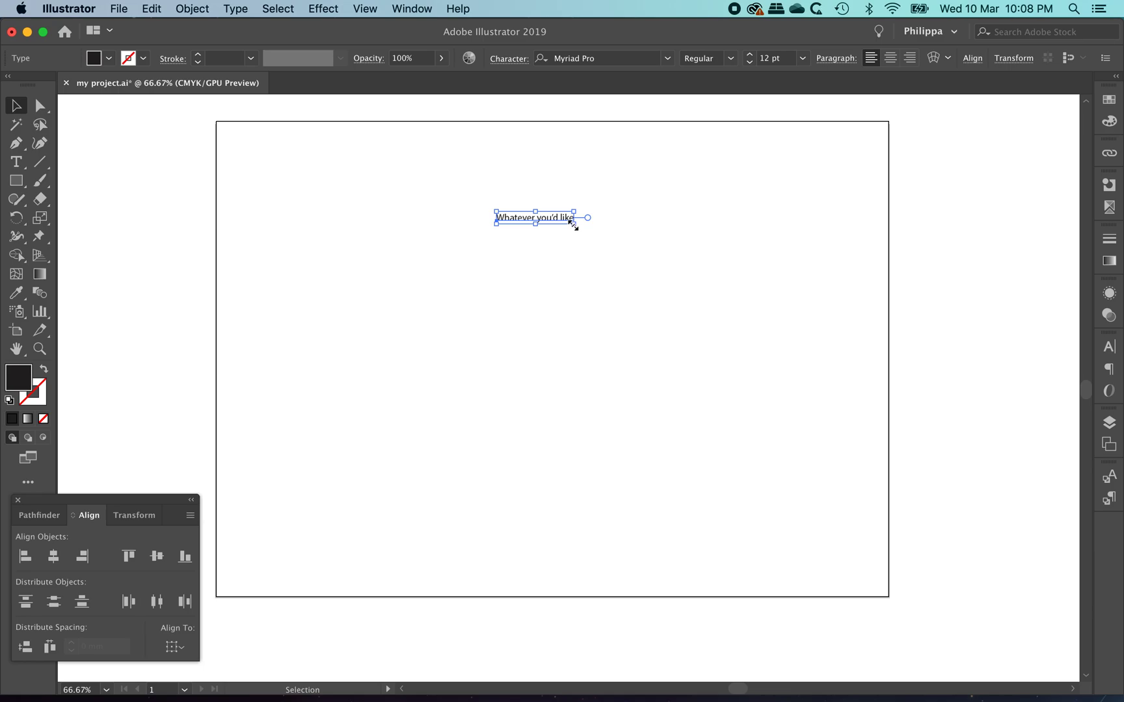
- Enlarge the text line proportionally to about 82 pt so it spans most of the artboard's width
{"action": "left_click_drag", "start_coordinate": [573, 223], "coordinate": [802, 449]}
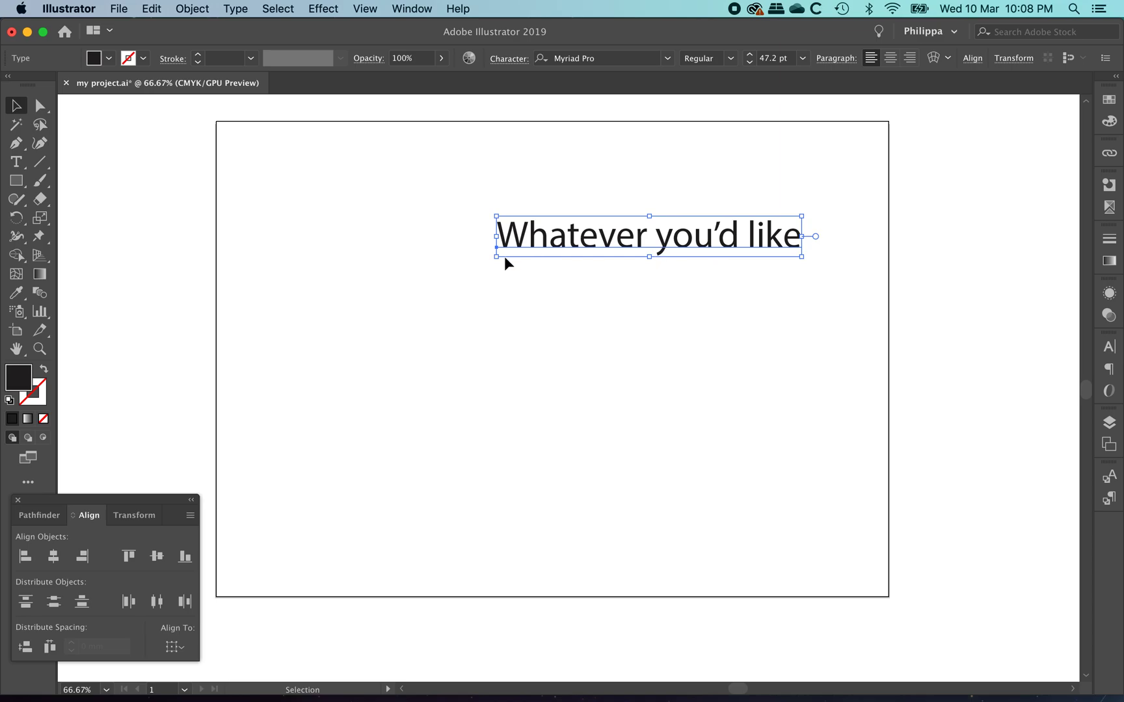
{"action": "left_click_drag", "start_coordinate": [497, 257], "coordinate": [326, 332]}
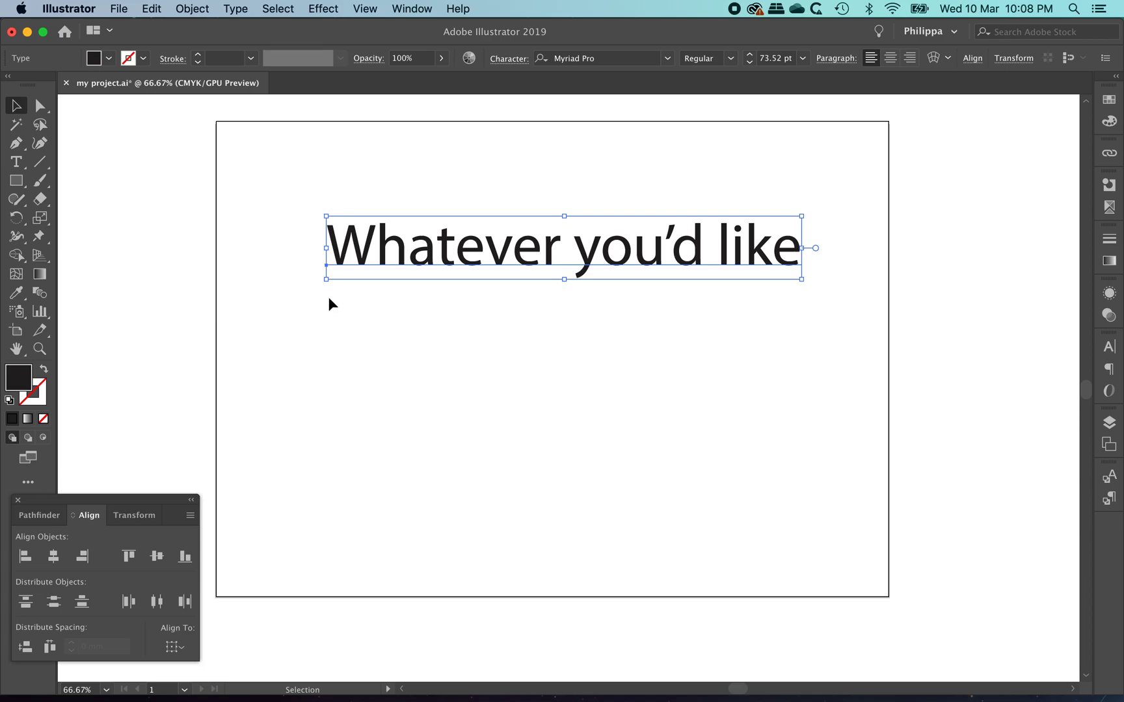
{"action": "left_click_drag", "start_coordinate": [326, 279], "coordinate": [268, 322]}
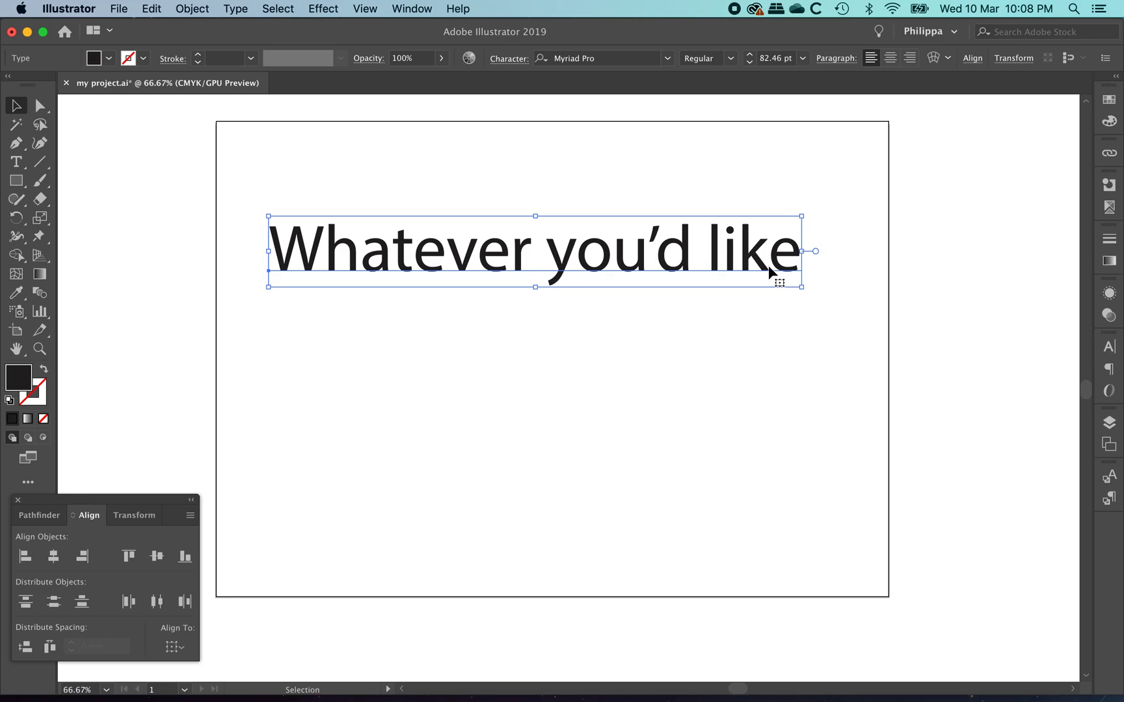
- Try stretching the text line out of proportion, taller and narrower, and undo the distortion
{"action": "left_click_drag", "start_coordinate": [802, 287], "coordinate": [627, 622]}
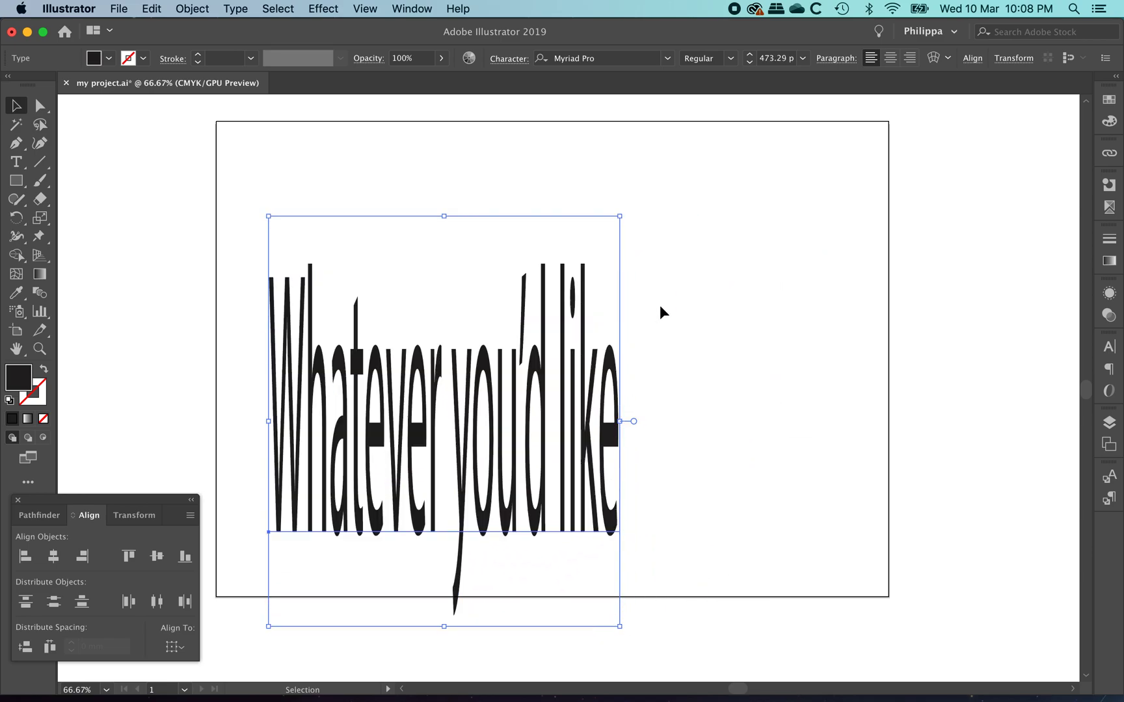
{"action": "key", "text": "super+z"}
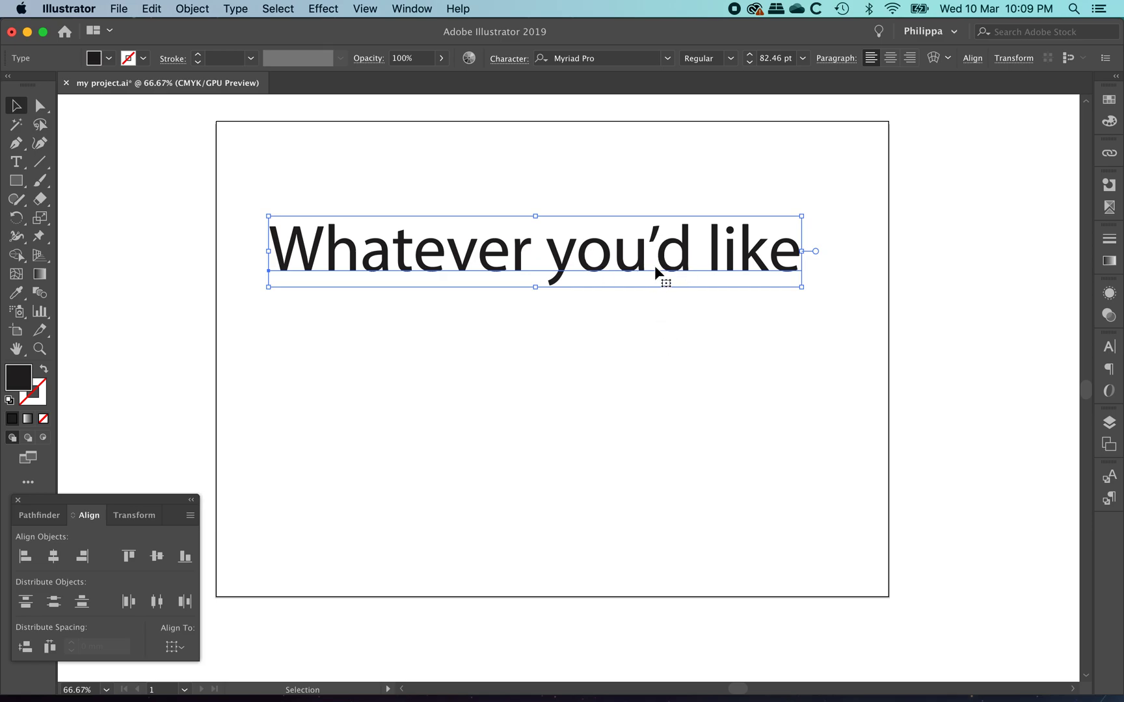
- Change the font of the words "you'd like" to Beloved Sans Bold
{"action": "left_click", "coordinate": [16, 162]}
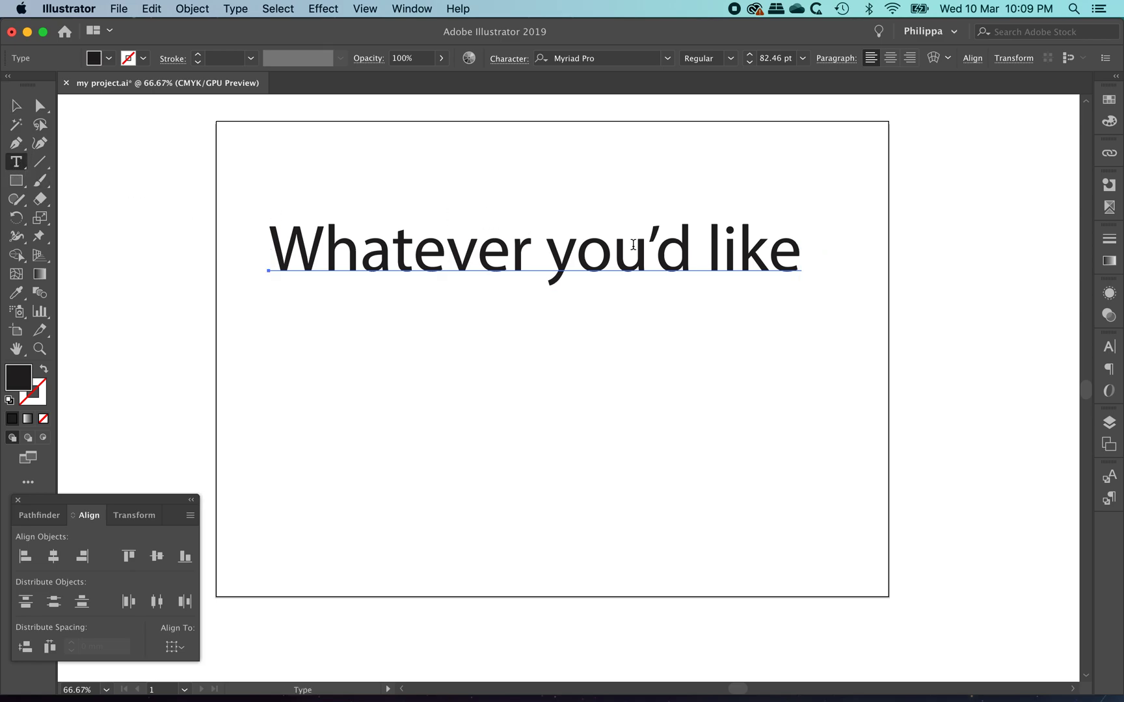
{"action": "left_click_drag", "start_coordinate": [798, 254], "coordinate": [550, 253]}
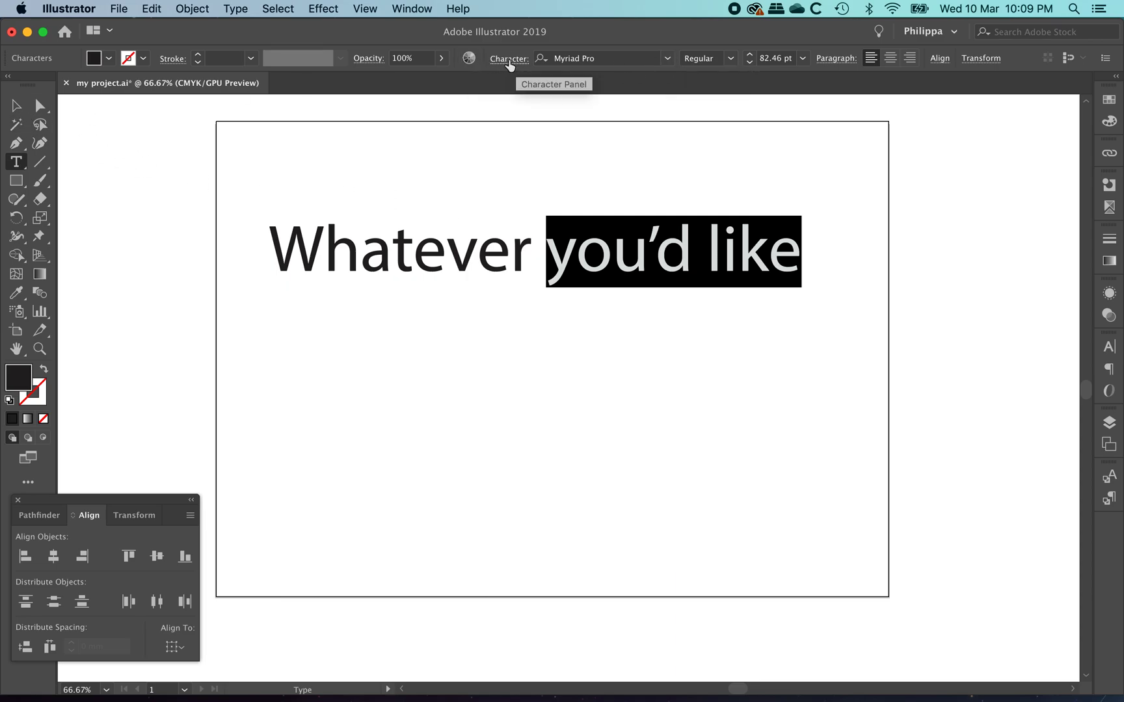
{"action": "left_click", "coordinate": [668, 59]}
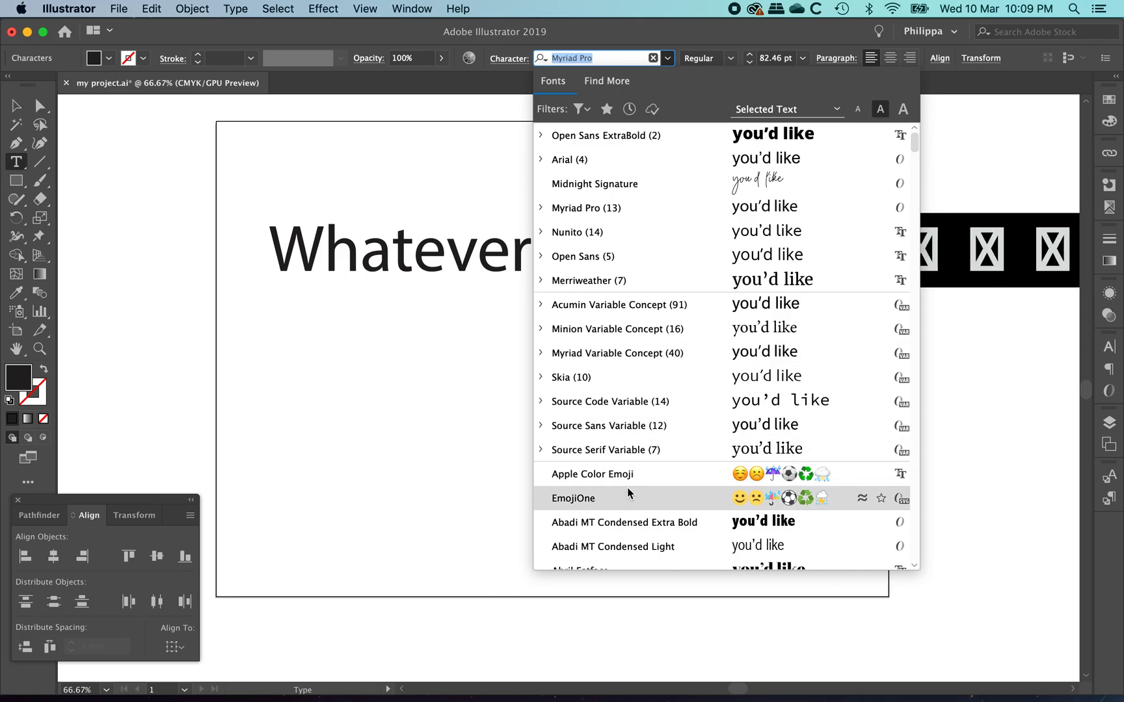
{"action": "scroll", "coordinate": [692, 376], "scroll_direction": "down", "scroll_amount": 3}
{"action": "scroll", "coordinate": [692, 374], "scroll_direction": "down", "scroll_amount": 10}
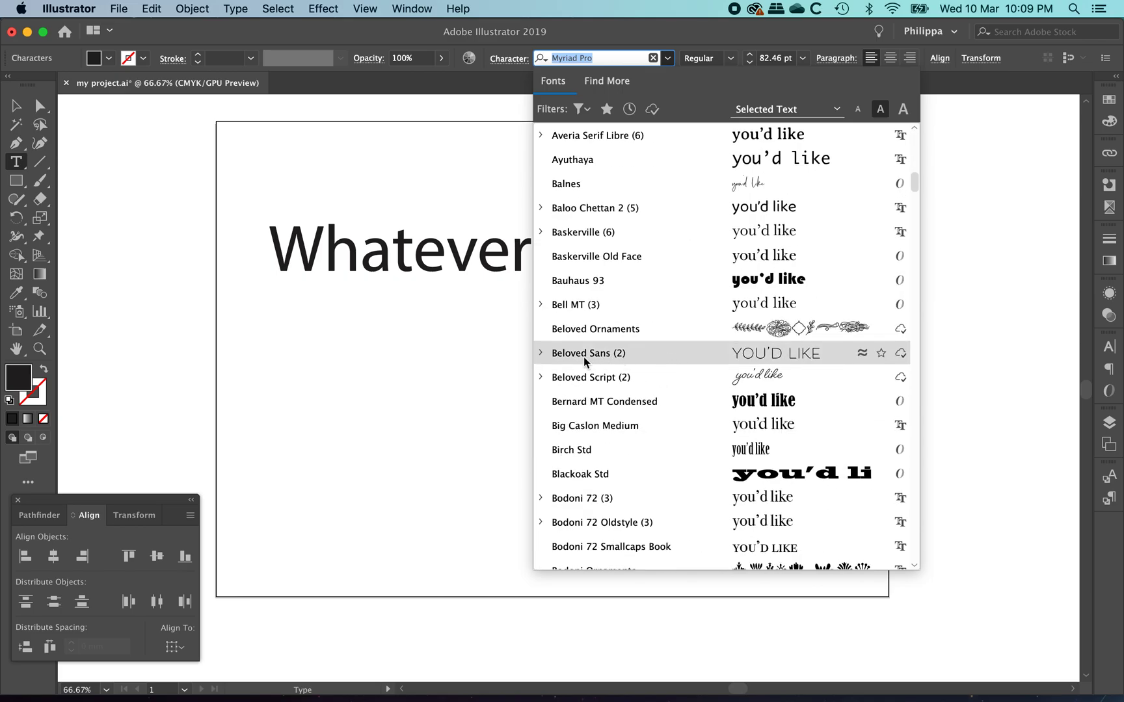
{"action": "left_click", "coordinate": [541, 352]}
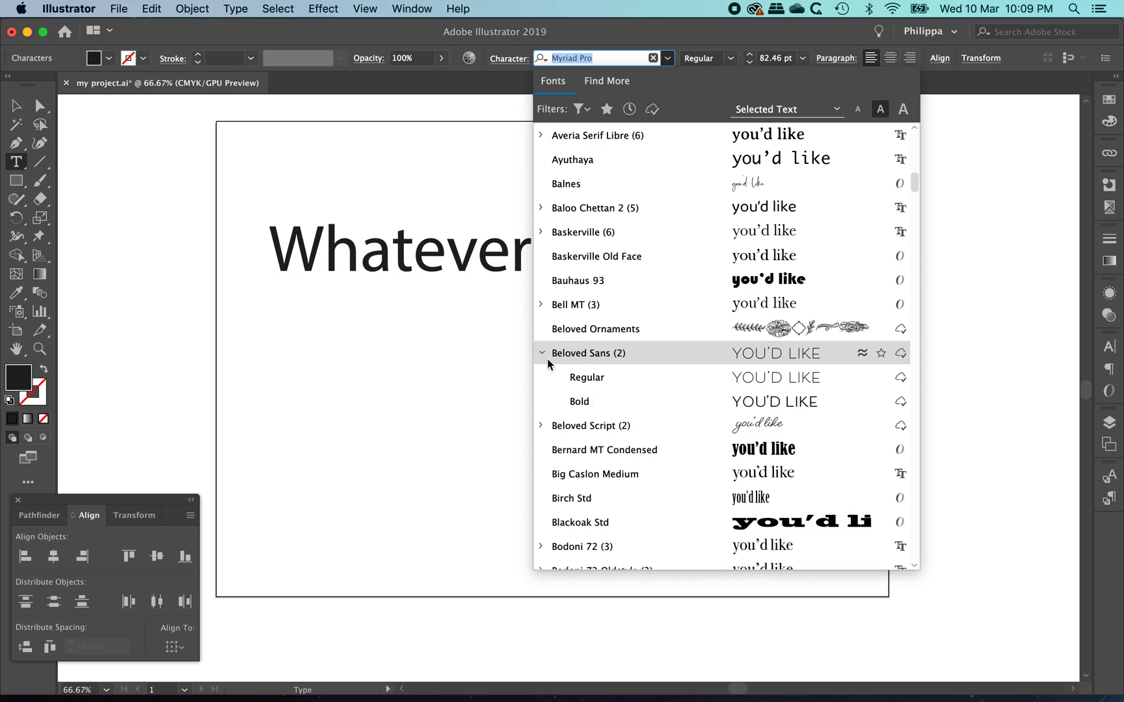
{"action": "left_click", "coordinate": [598, 399]}
{"action": "left_click", "coordinate": [693, 255]}
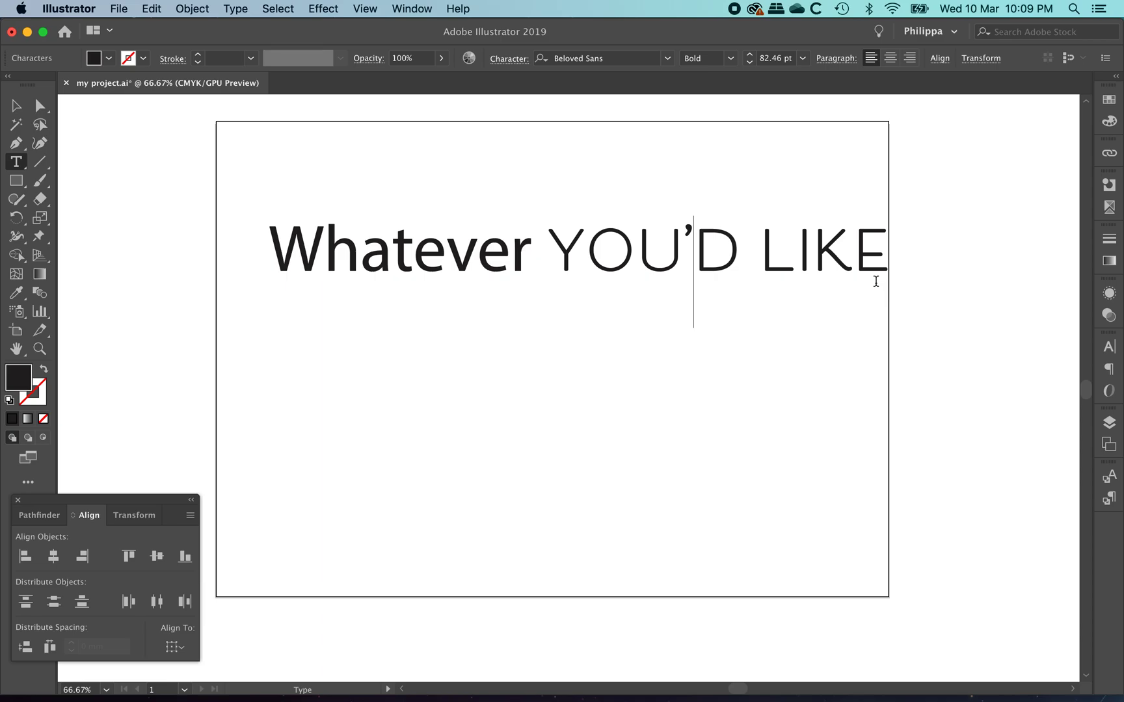
- Reduce the font size of the word "Whatever" to 36 pt
{"action": "left_click_drag", "start_coordinate": [526, 247], "coordinate": [263, 258]}
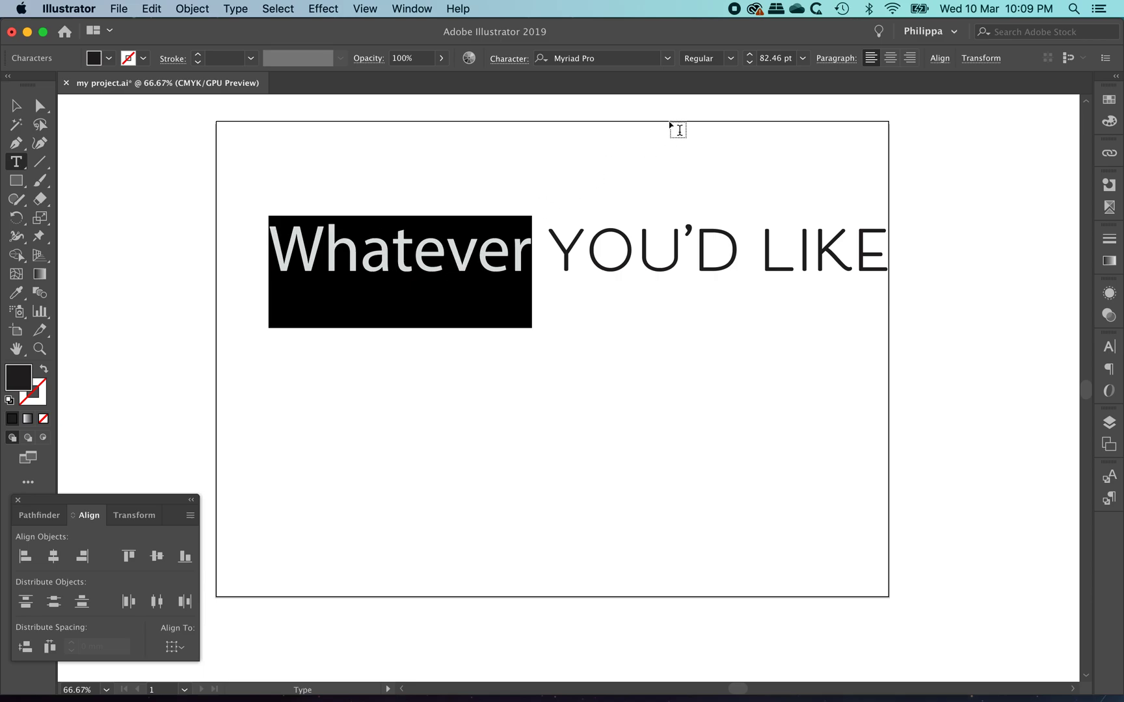
{"action": "left_click", "coordinate": [752, 61]}
{"action": "left_click", "coordinate": [752, 61]}
{"action": "left_click", "coordinate": [752, 61]}
{"action": "left_click", "coordinate": [805, 58]}
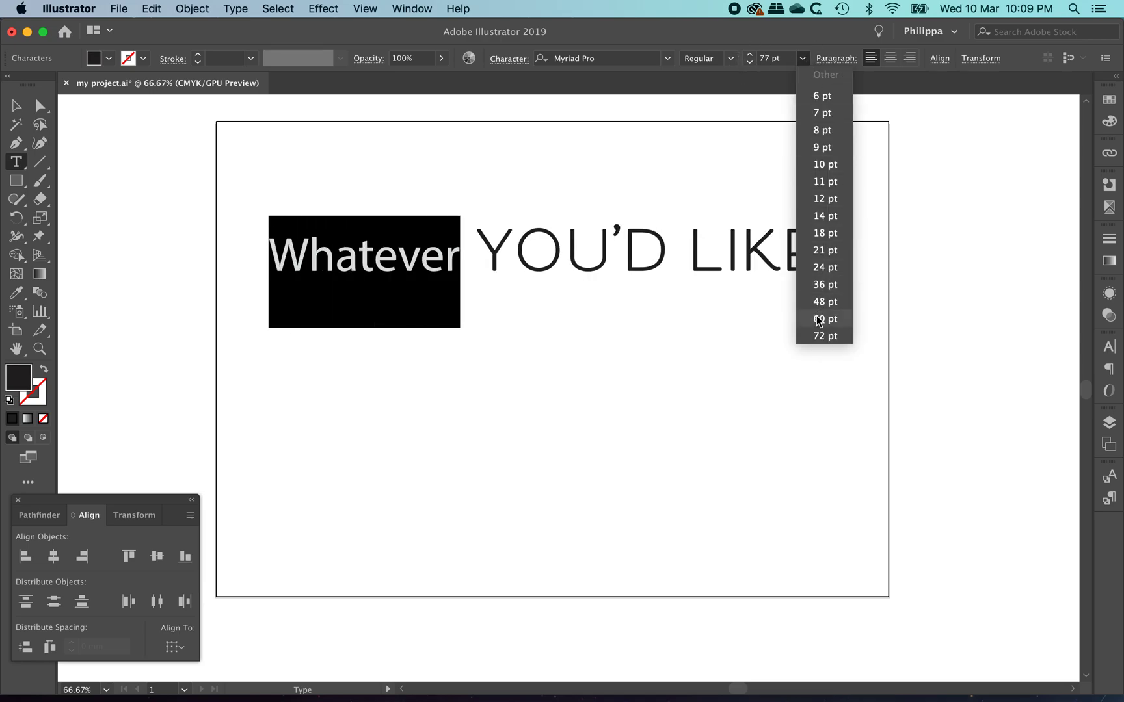
{"action": "left_click", "coordinate": [814, 284]}
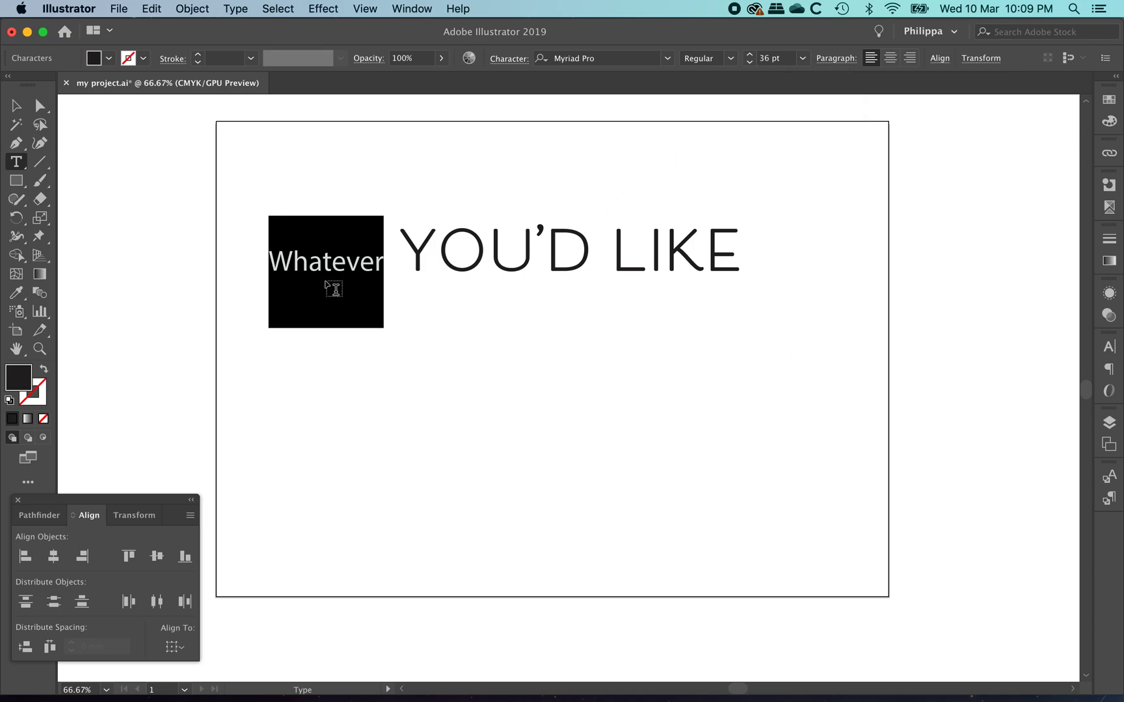
- Apply the Bold font style to the words "YOU'D LIKE" in the headline
{"action": "left_click_drag", "start_coordinate": [400, 246], "coordinate": [735, 269]}
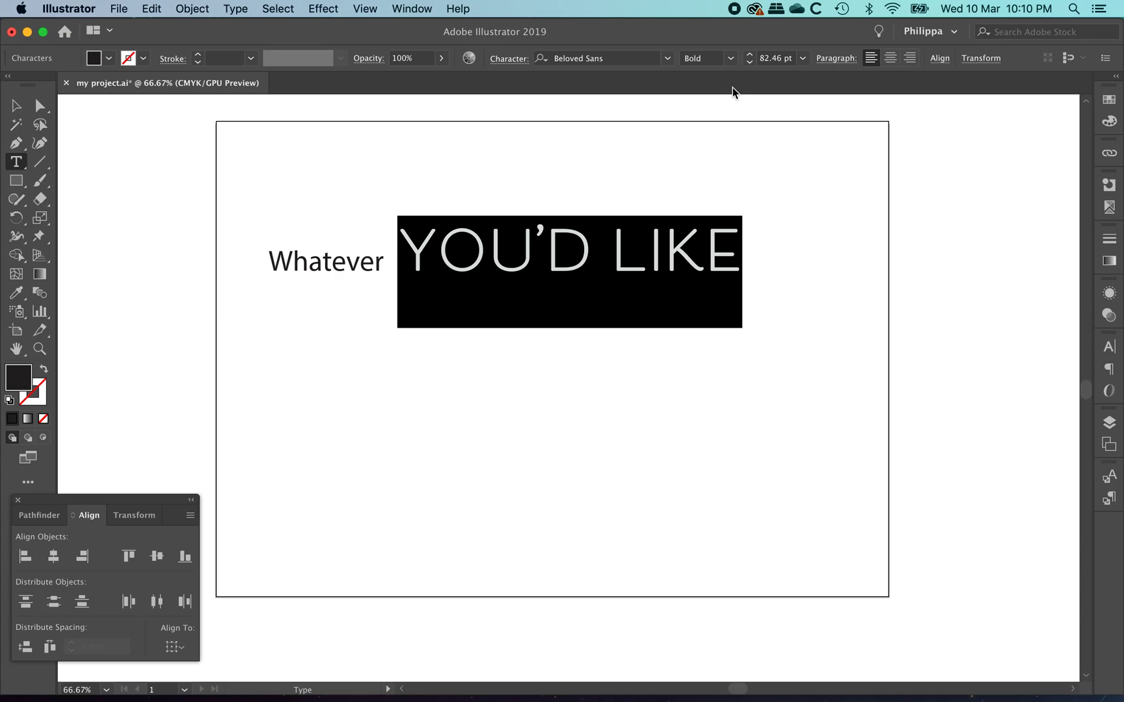
{"action": "left_click", "coordinate": [732, 62]}
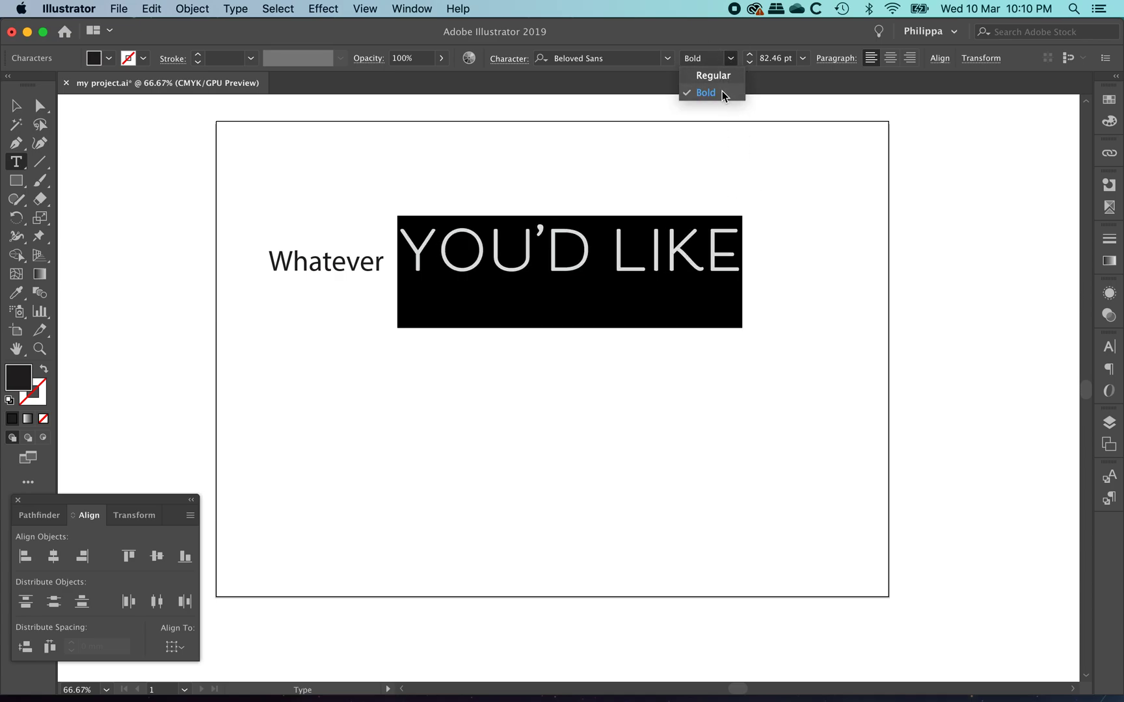
{"action": "left_click", "coordinate": [722, 93]}
{"action": "left_click", "coordinate": [637, 251]}
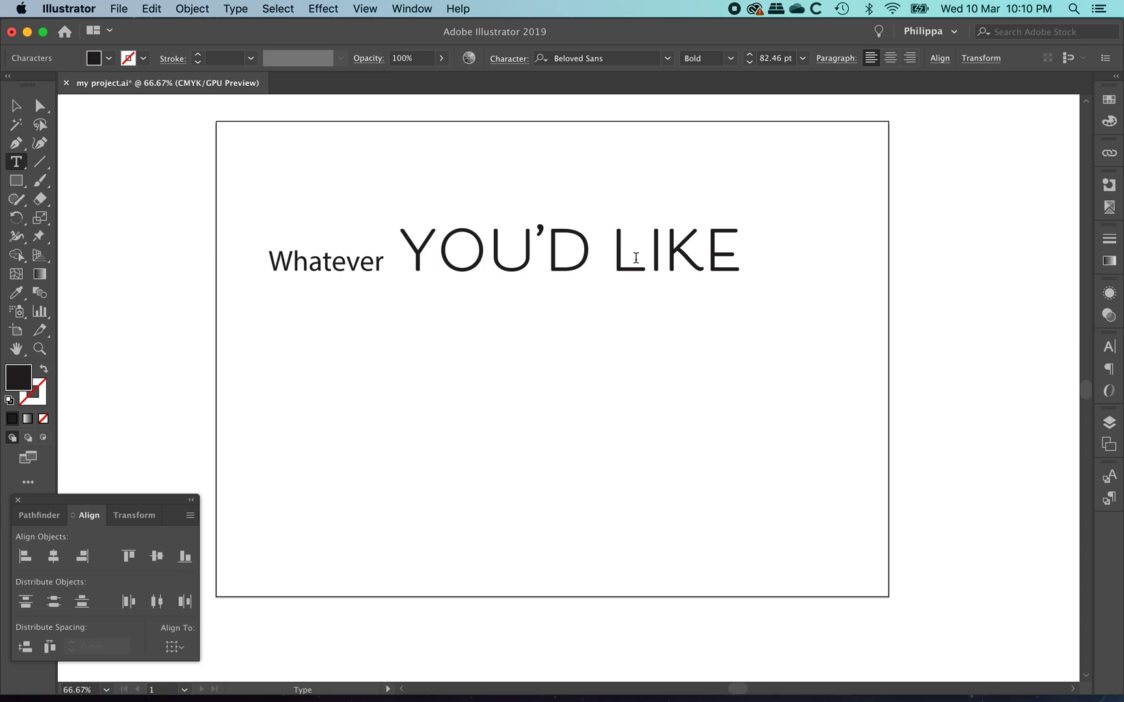
- Recolour the word "LIKE" with a light purple fill, about #DA79E2, and deselect the text
{"action": "left_click_drag", "start_coordinate": [621, 245], "coordinate": [733, 253]}
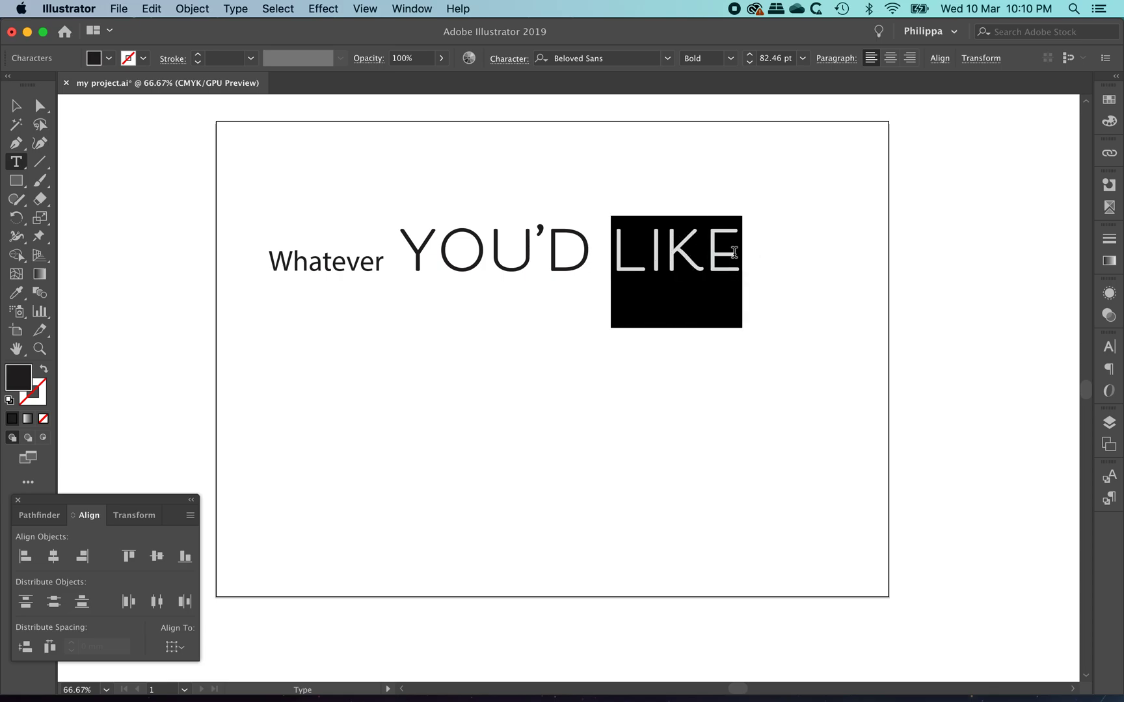
{"action": "double_click", "coordinate": [18, 383]}
{"action": "left_click_drag", "start_coordinate": [801, 145], "coordinate": [565, 325]}
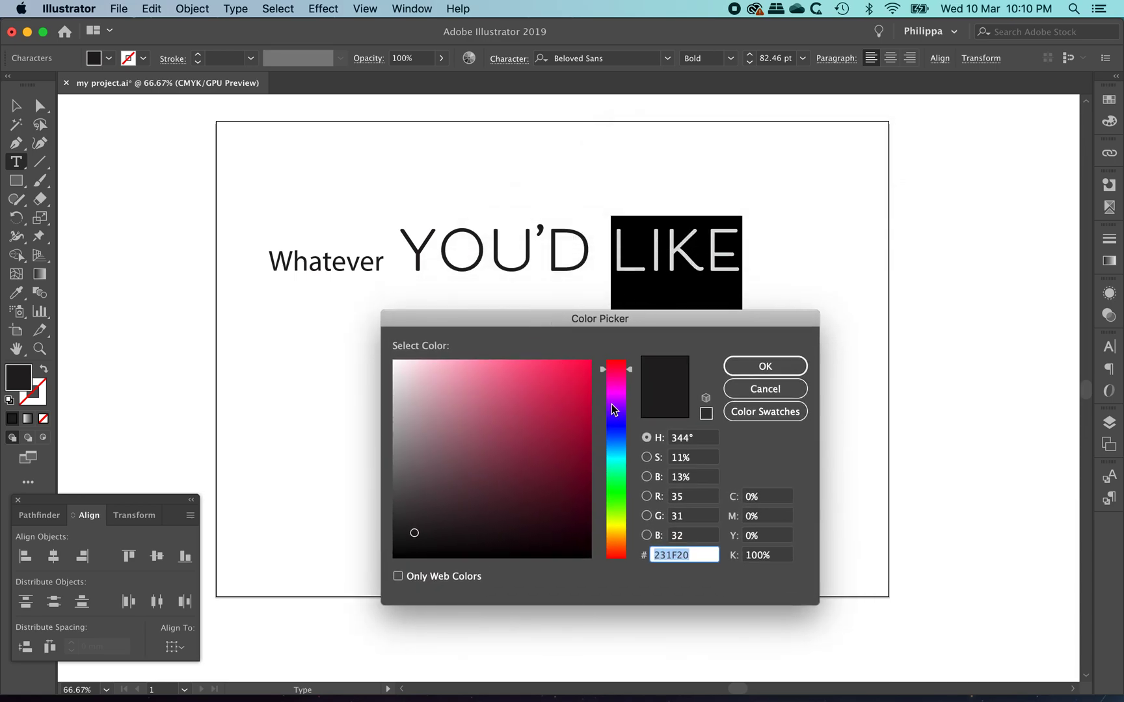
{"action": "left_click_drag", "start_coordinate": [622, 382], "coordinate": [626, 393]}
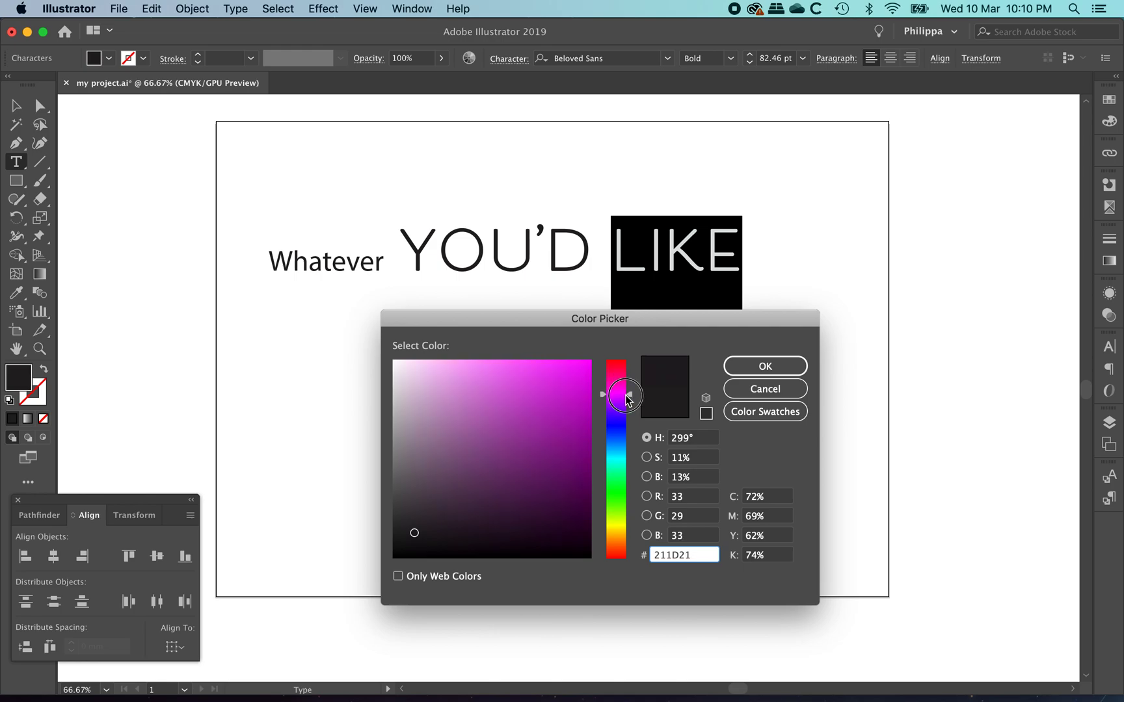
{"action": "left_click", "coordinate": [521, 373]}
{"action": "left_click_drag", "start_coordinate": [524, 379], "coordinate": [485, 383]}
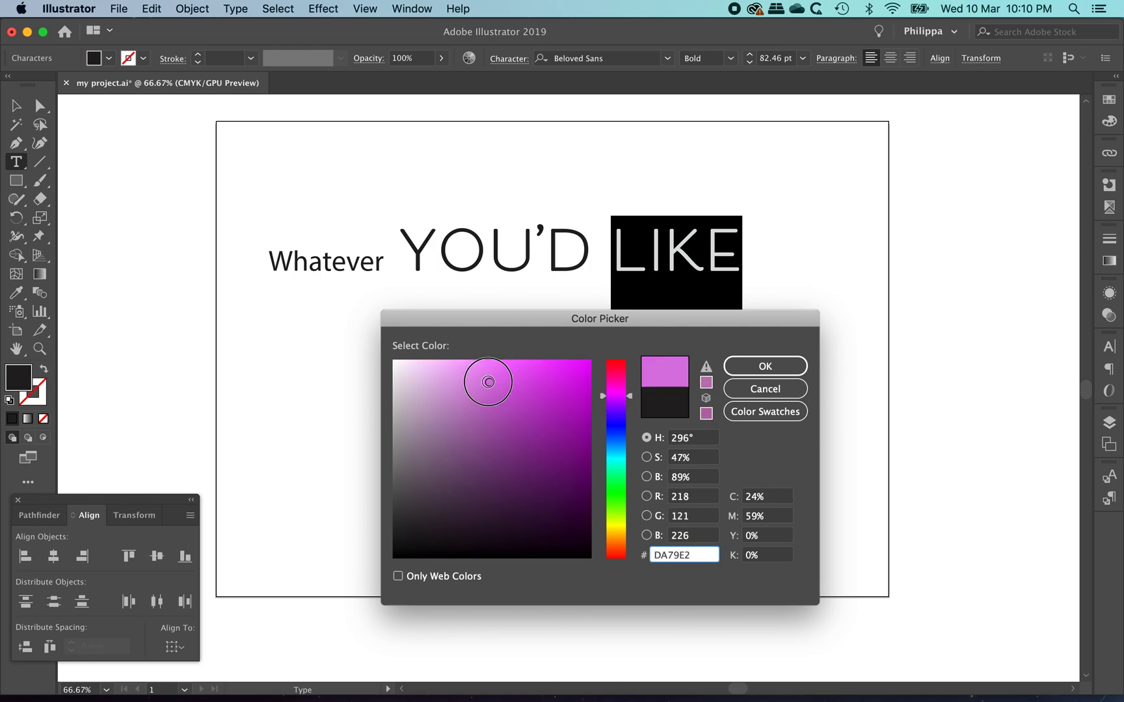
{"action": "left_click", "coordinate": [766, 368]}
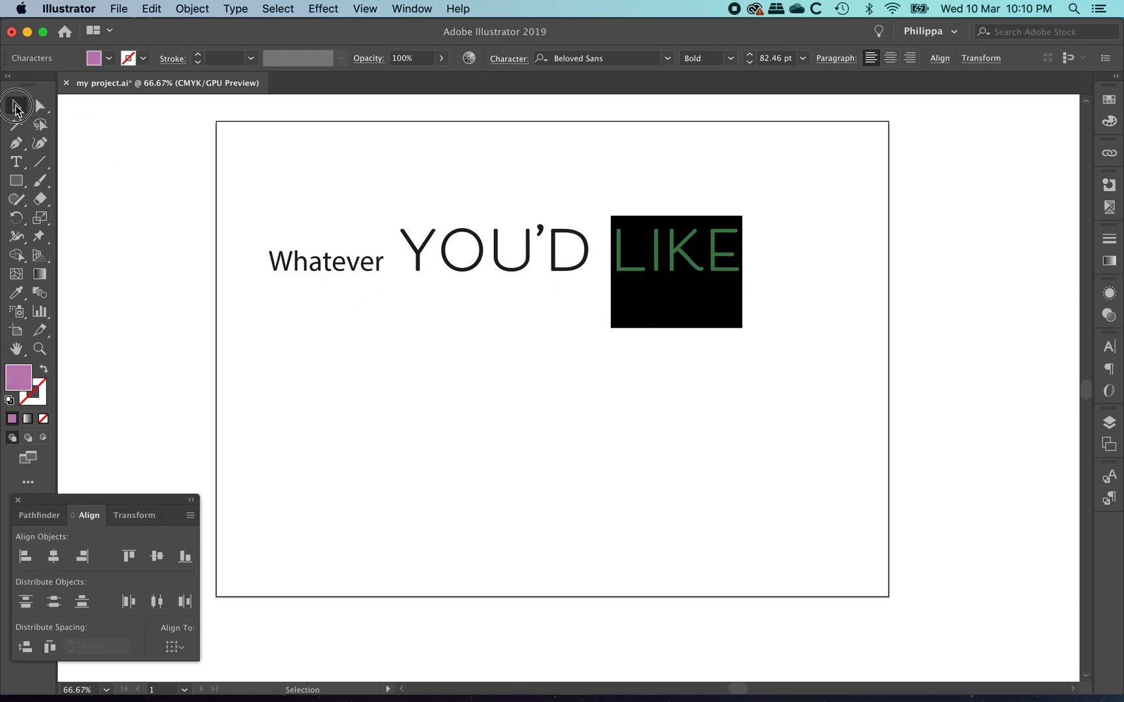
{"action": "left_click", "coordinate": [17, 106]}
{"action": "left_click", "coordinate": [517, 414]}
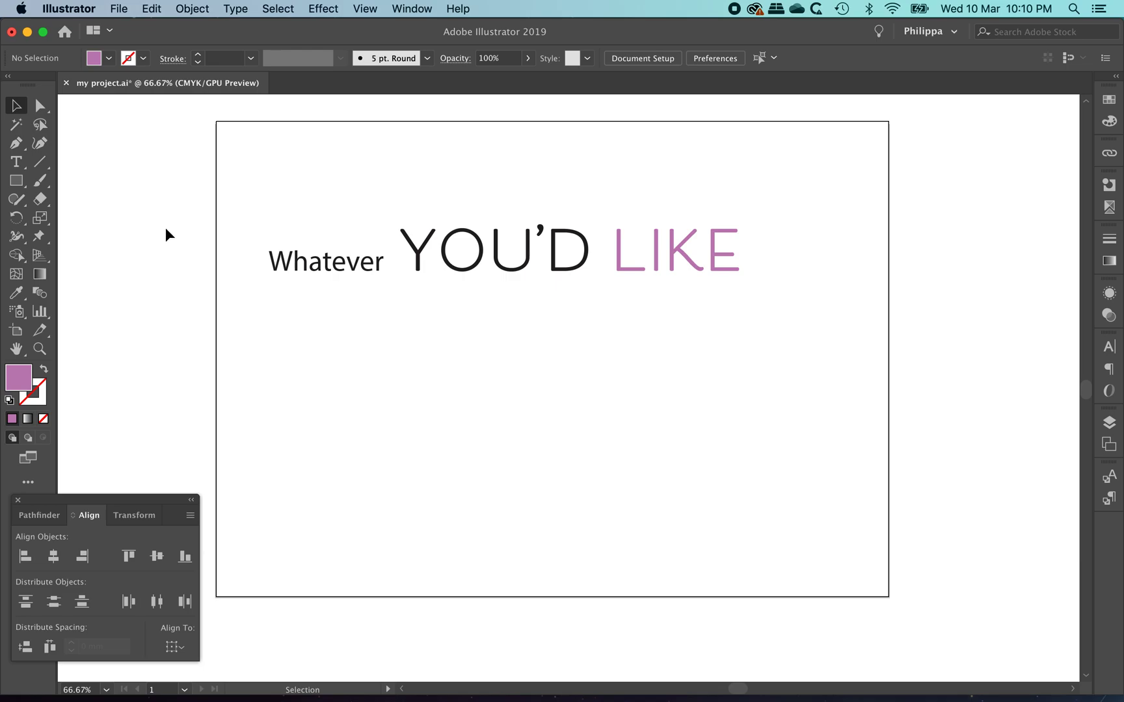
{"action": "left_click", "coordinate": [403, 255]}
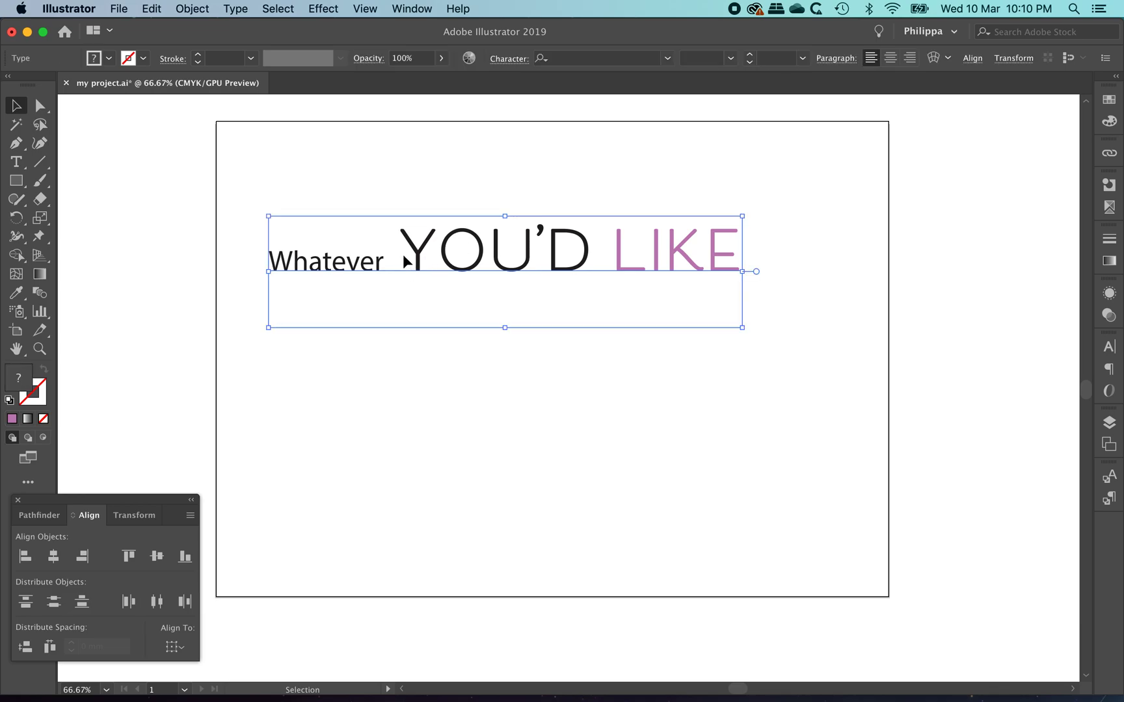
{"action": "left_click", "coordinate": [250, 296]}
{"action": "left_click", "coordinate": [297, 259]}
{"action": "left_click", "coordinate": [236, 285]}
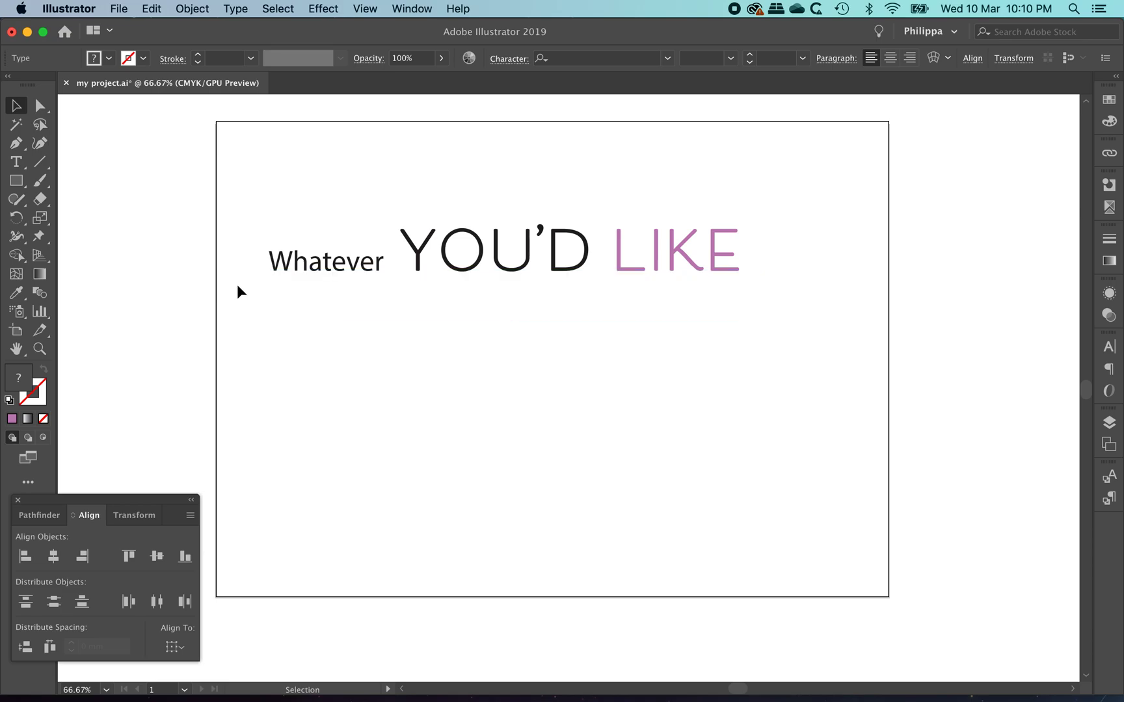
- Draw an area text box with placeholder text below the headline and set its font size to 21 pt
{"action": "left_click", "coordinate": [16, 164]}
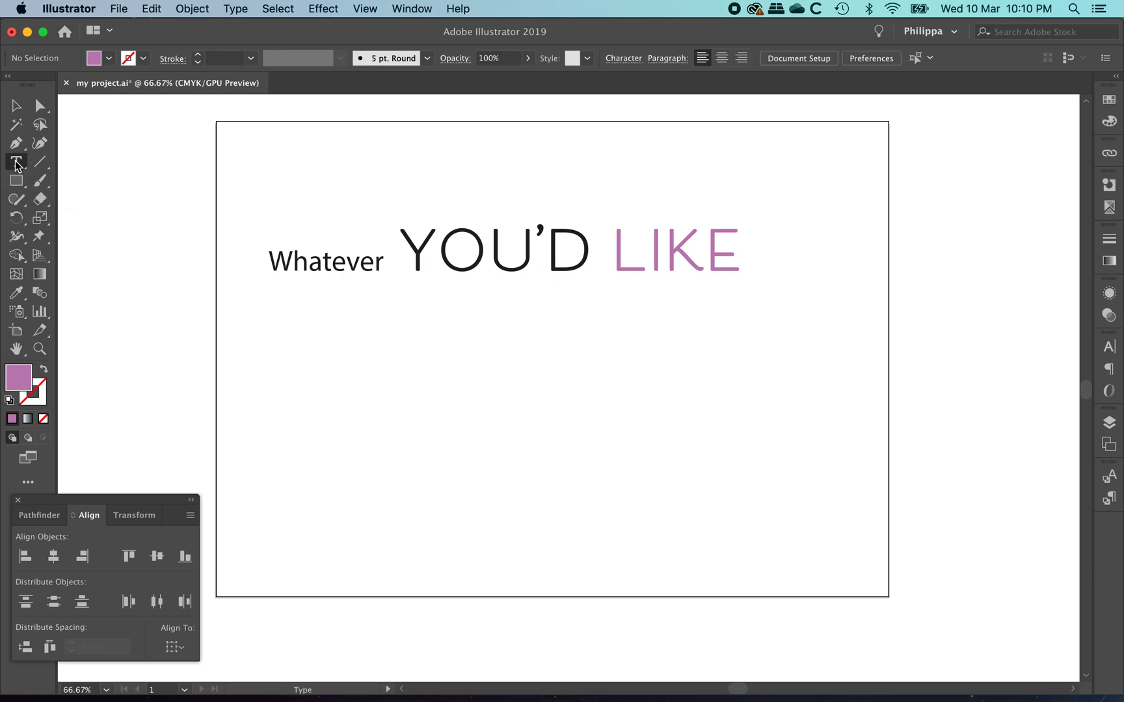
{"action": "left_click_drag", "start_coordinate": [355, 335], "coordinate": [658, 512]}
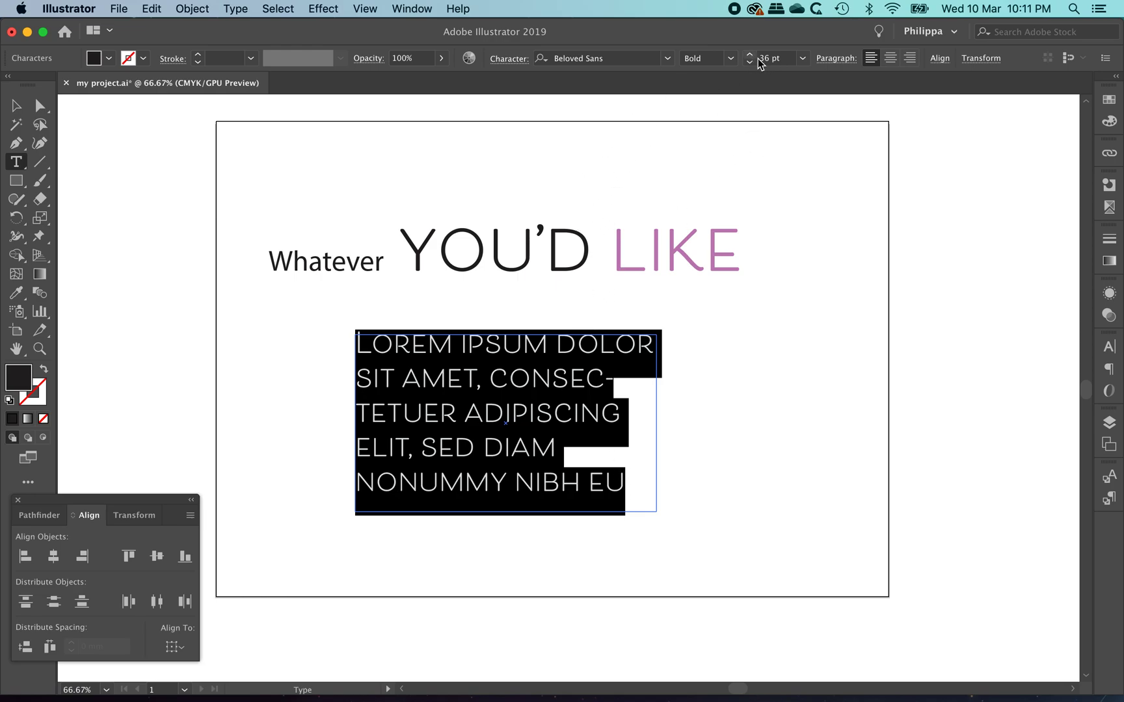
{"action": "left_click", "coordinate": [802, 58]}
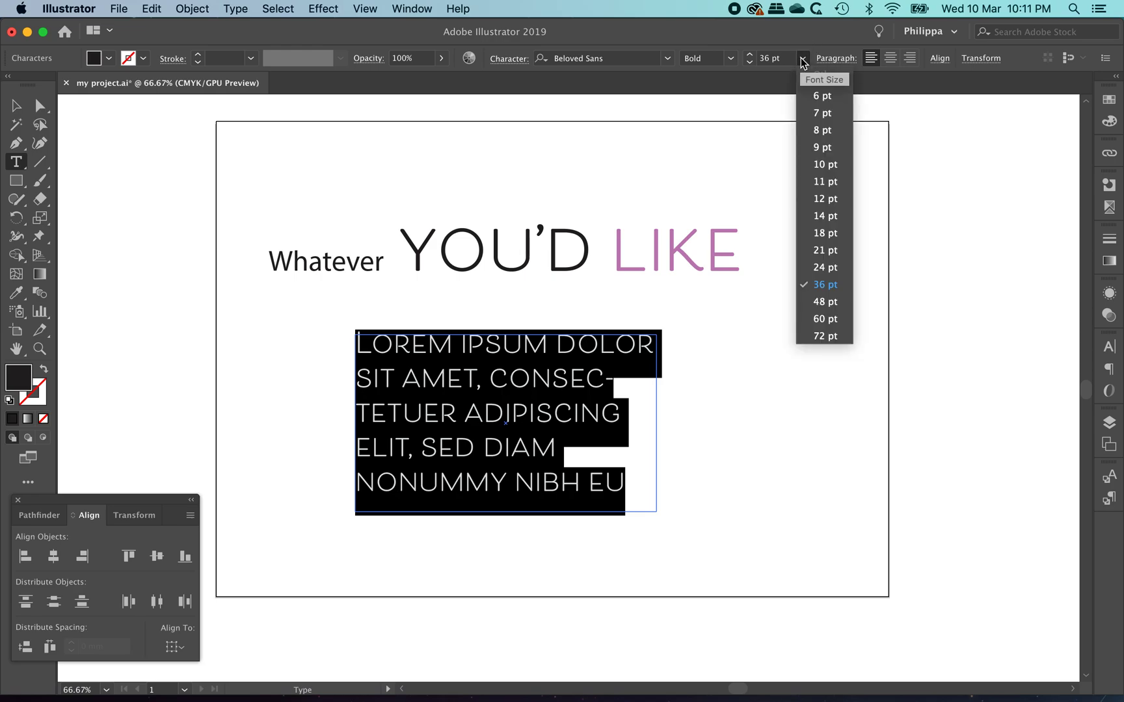
{"action": "left_click", "coordinate": [830, 250]}
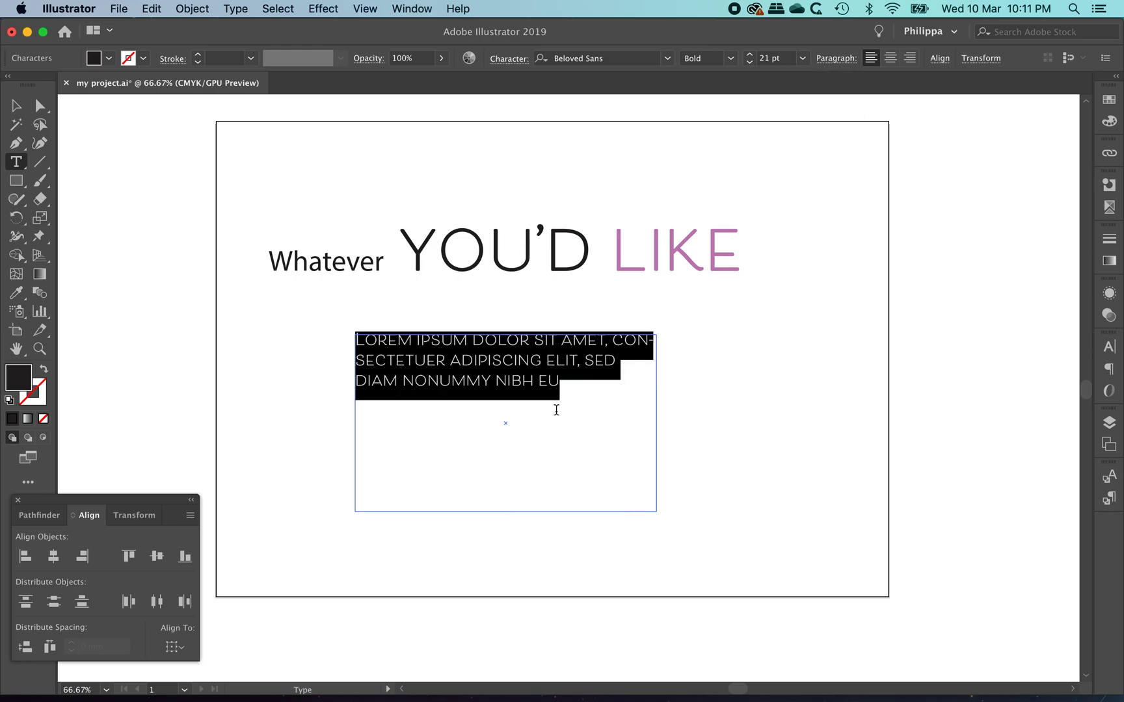
- Copy the placeholder paragraph and paste it twice at its end to fill the text box
{"action": "left_click", "coordinate": [554, 408]}
{"action": "left_click_drag", "start_coordinate": [578, 381], "coordinate": [325, 327]}
{"action": "key", "text": "super+c"}
{"action": "key", "text": "super"}
{"action": "left_click", "coordinate": [571, 385], "text": "super"}
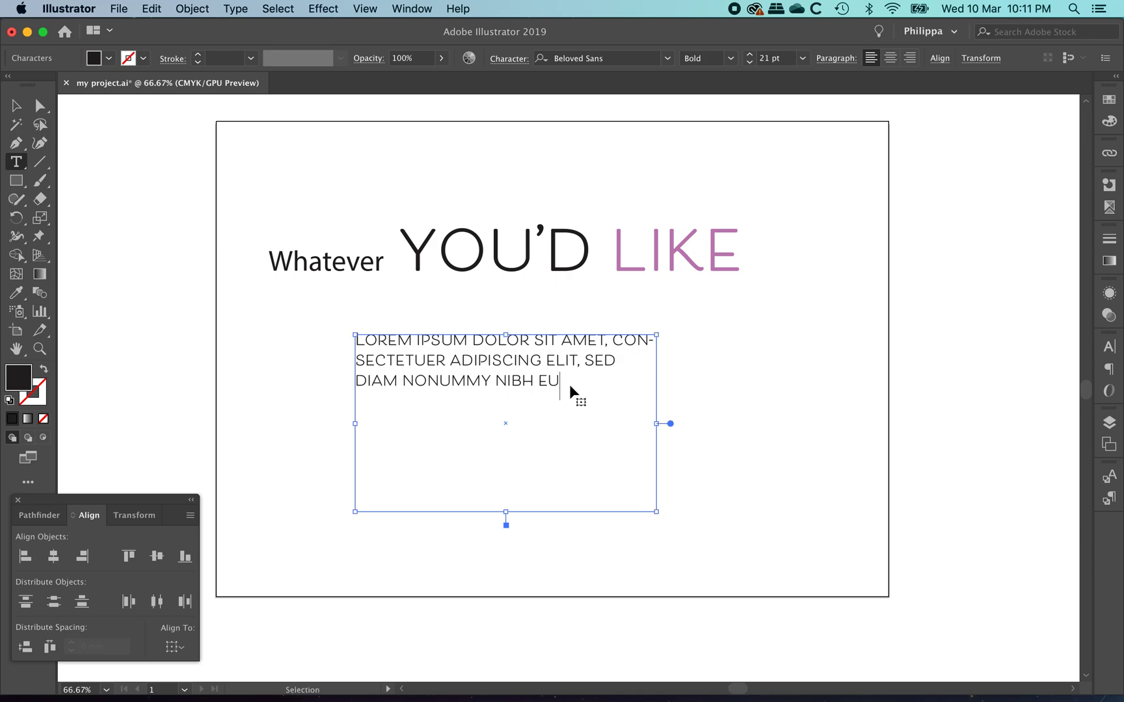
{"action": "key", "text": "super+v"}
{"action": "key", "text": "super+v"}
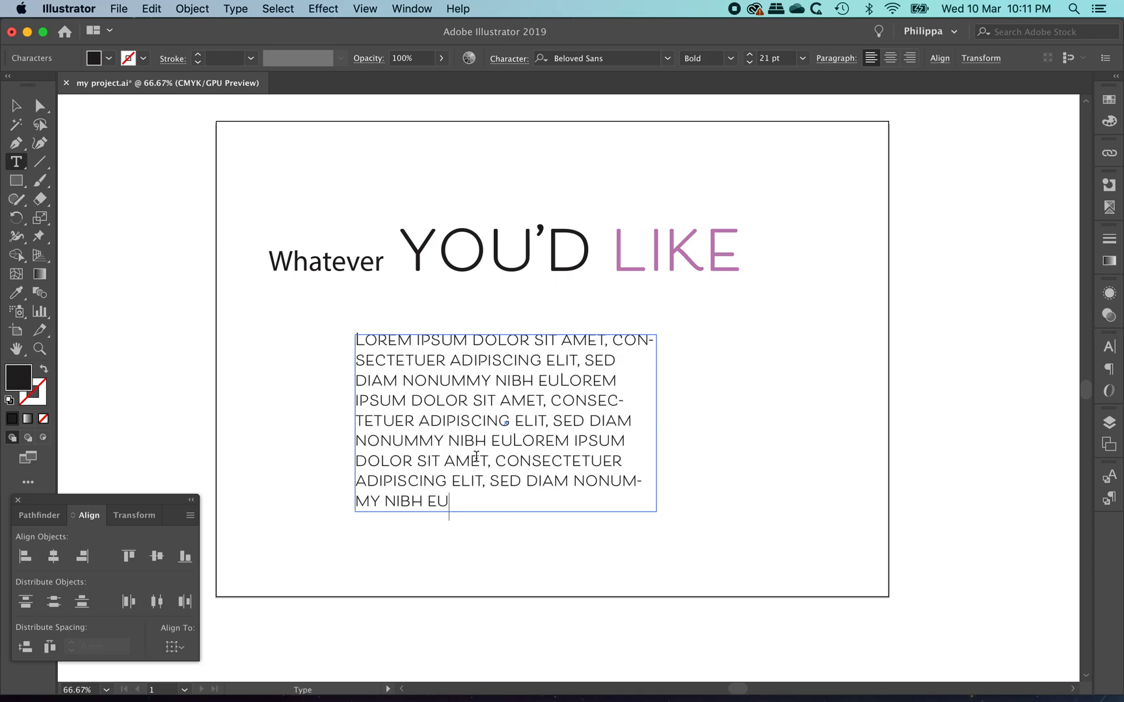
- Set the whole placeholder paragraph in Arial Regular at 13 pt
{"action": "left_click_drag", "start_coordinate": [465, 500], "coordinate": [330, 330]}
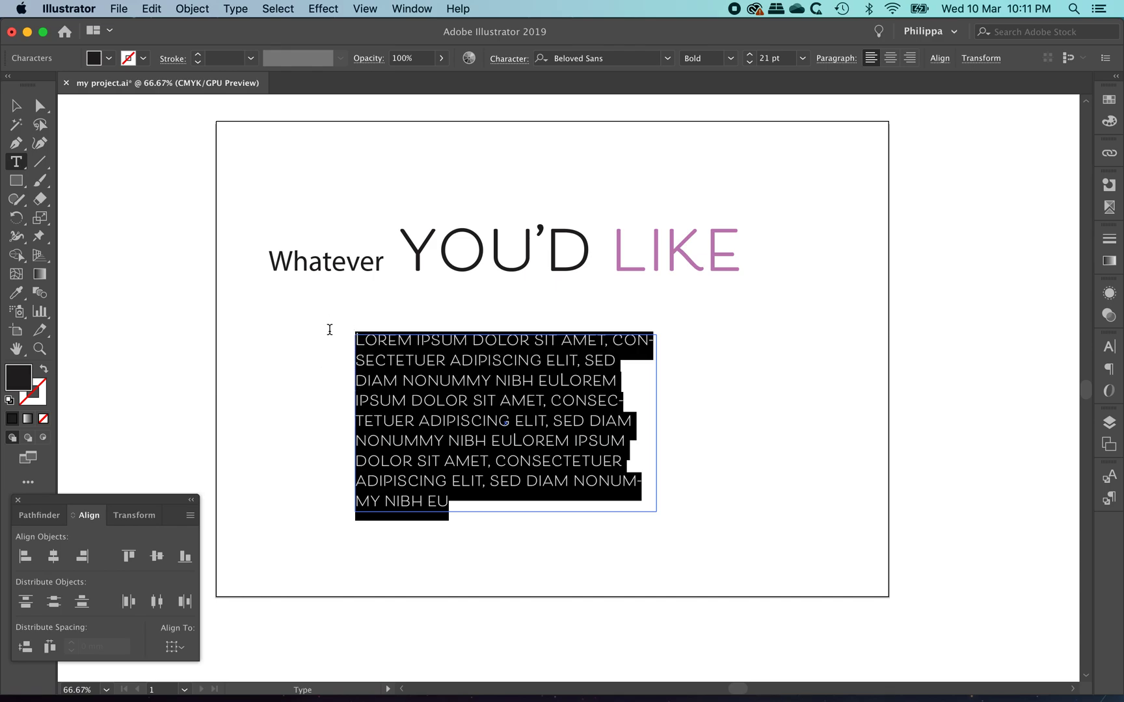
{"action": "left_click", "coordinate": [667, 59]}
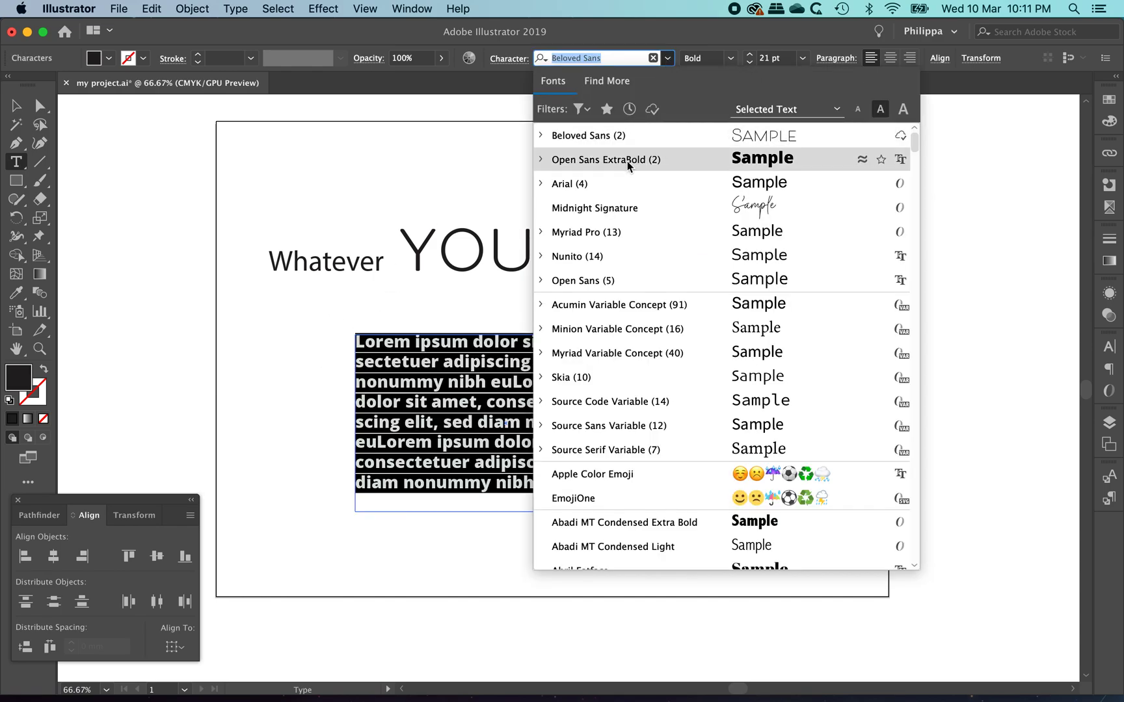
{"action": "left_click", "coordinate": [542, 182]}
{"action": "left_click", "coordinate": [614, 208]}
{"action": "left_click", "coordinate": [522, 379]}
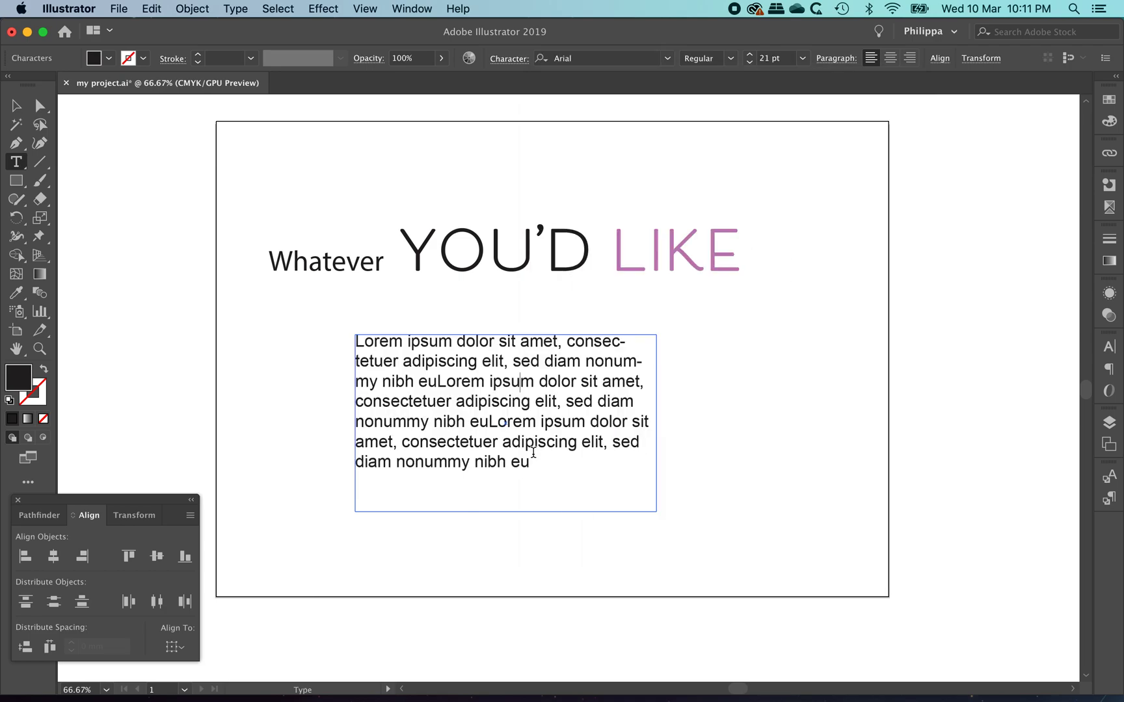
{"action": "left_click_drag", "start_coordinate": [532, 457], "coordinate": [322, 327]}
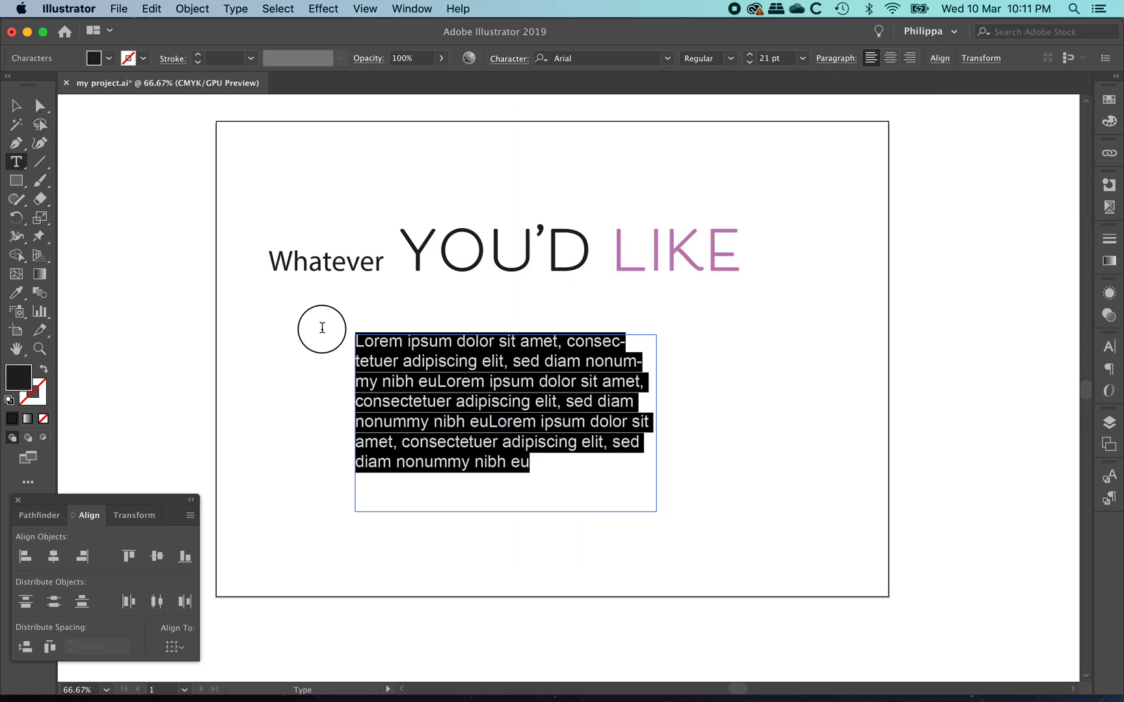
{"action": "left_click", "coordinate": [750, 62]}
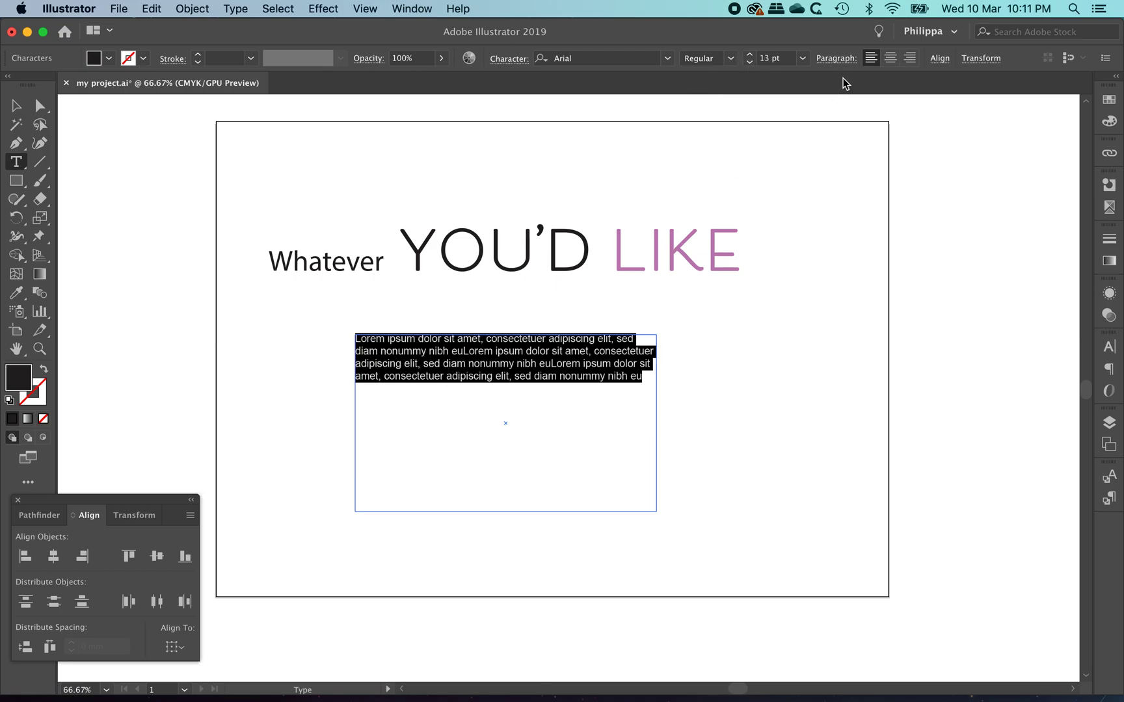
- Set the paragraph's leading to 21 pt and its tracking to 0, then deselect the text
{"action": "left_click", "coordinate": [502, 59]}
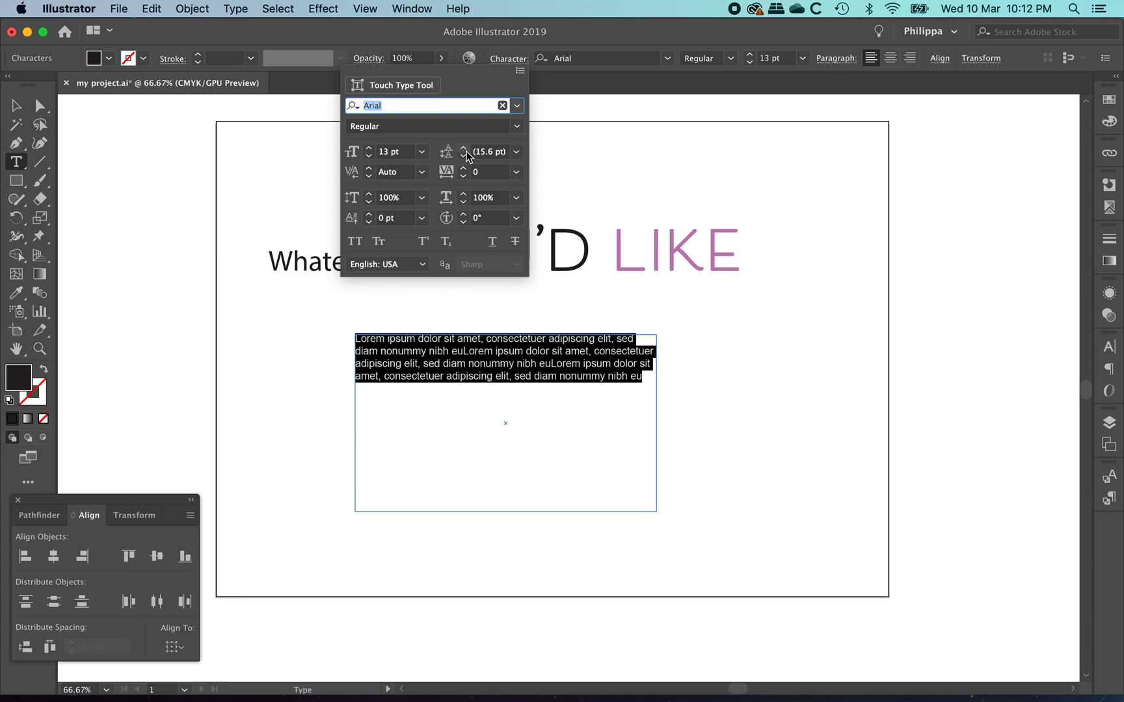
{"action": "left_click", "coordinate": [517, 154]}
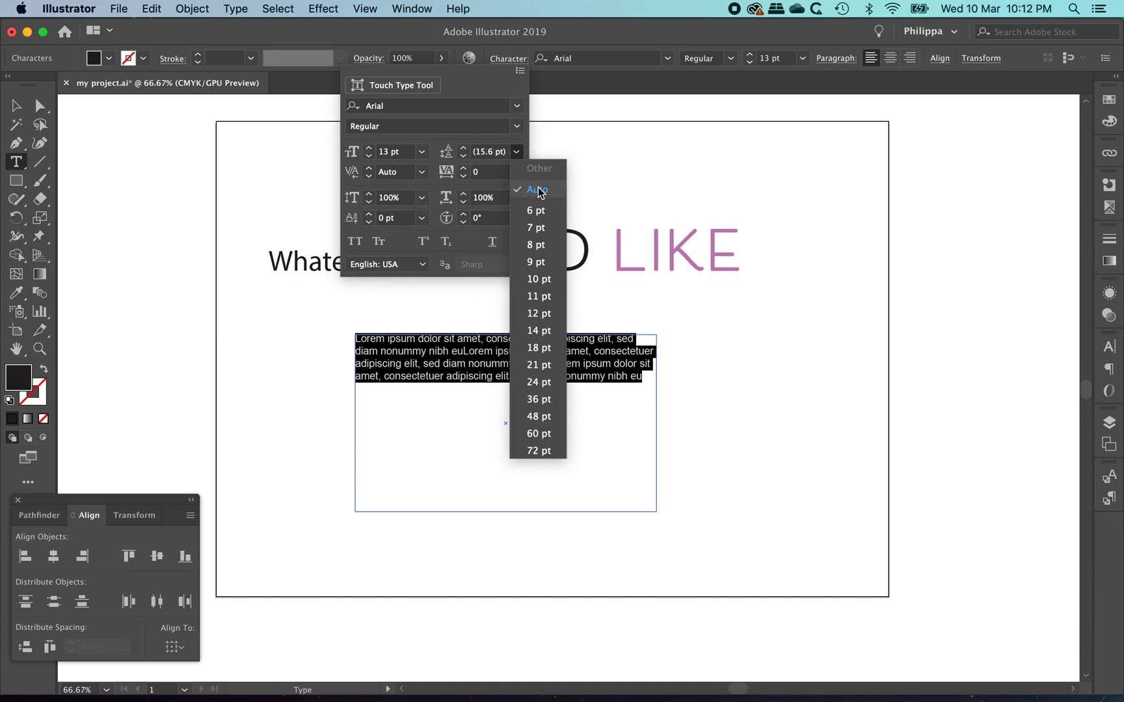
{"action": "left_click", "coordinate": [540, 365]}
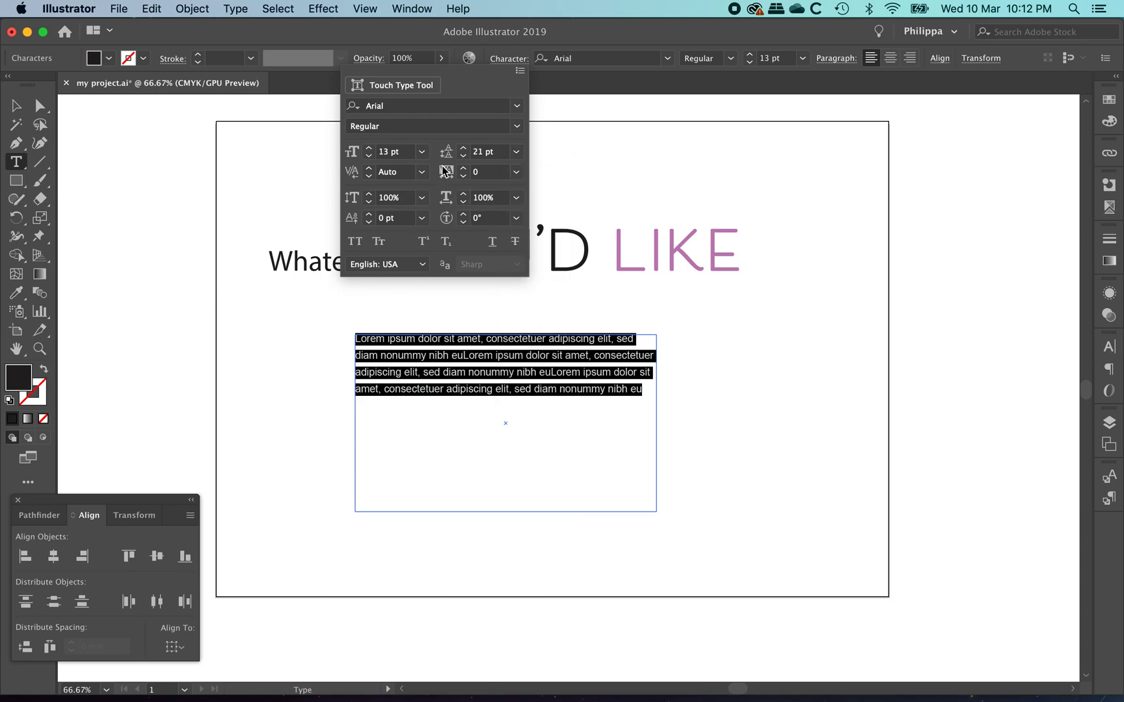
{"action": "left_click", "coordinate": [516, 172]}
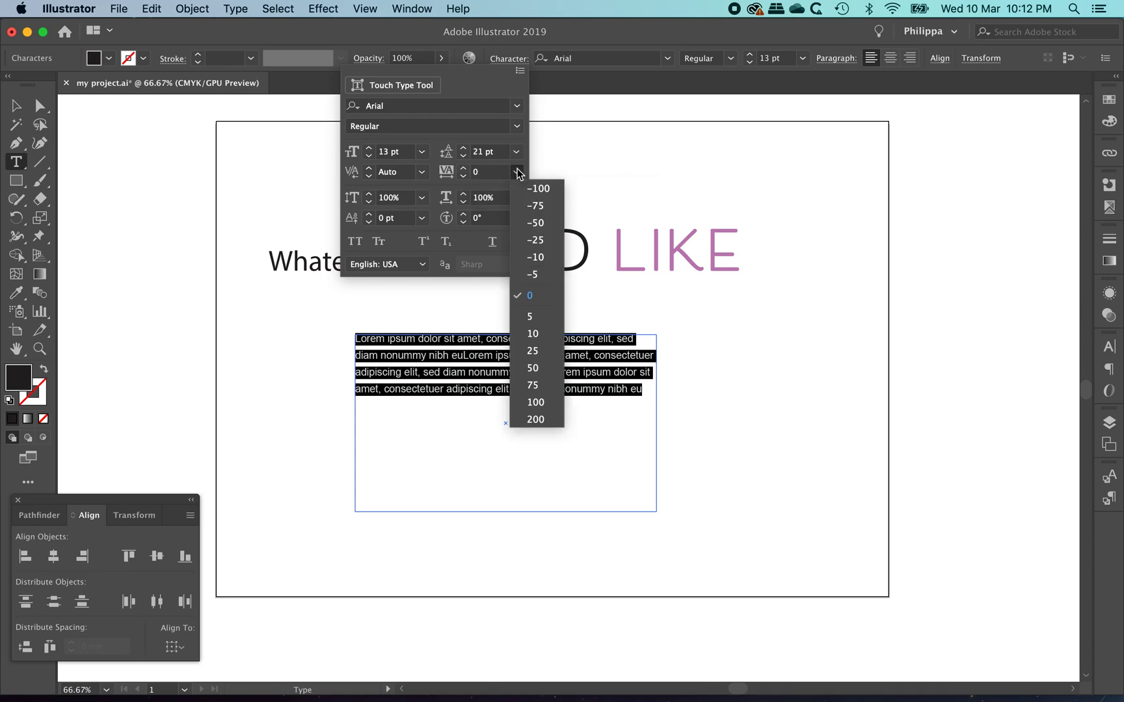
{"action": "left_click", "coordinate": [532, 296]}
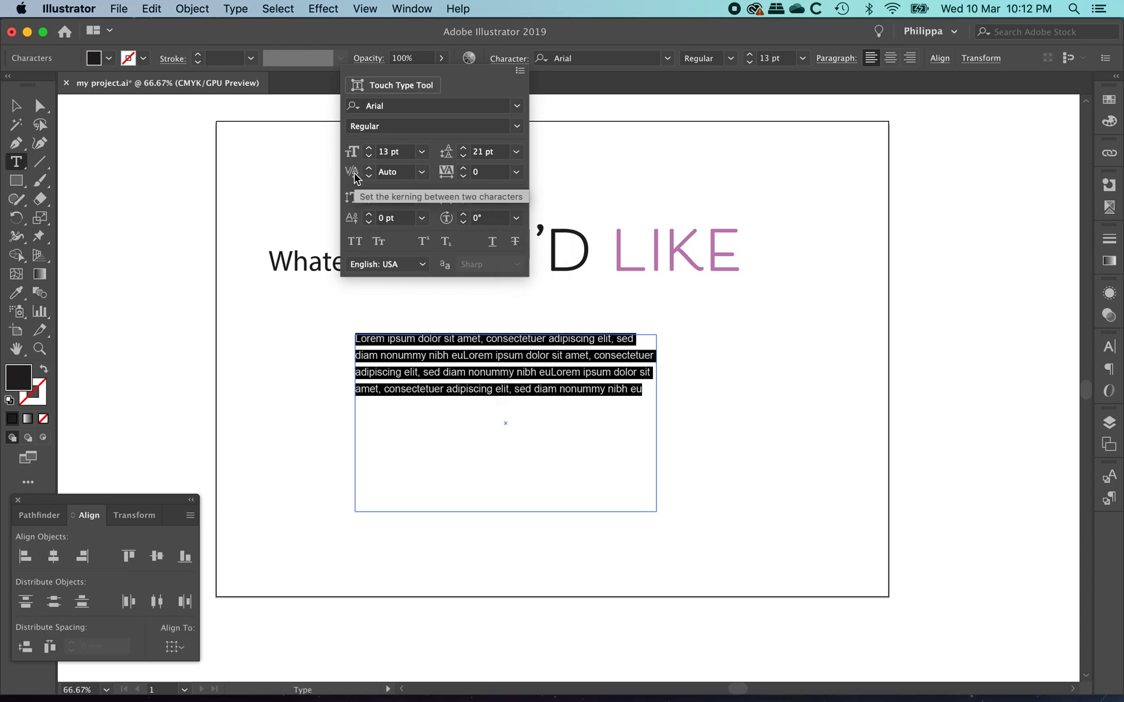
{"action": "left_click", "coordinate": [468, 359]}
{"action": "left_click", "coordinate": [478, 358]}
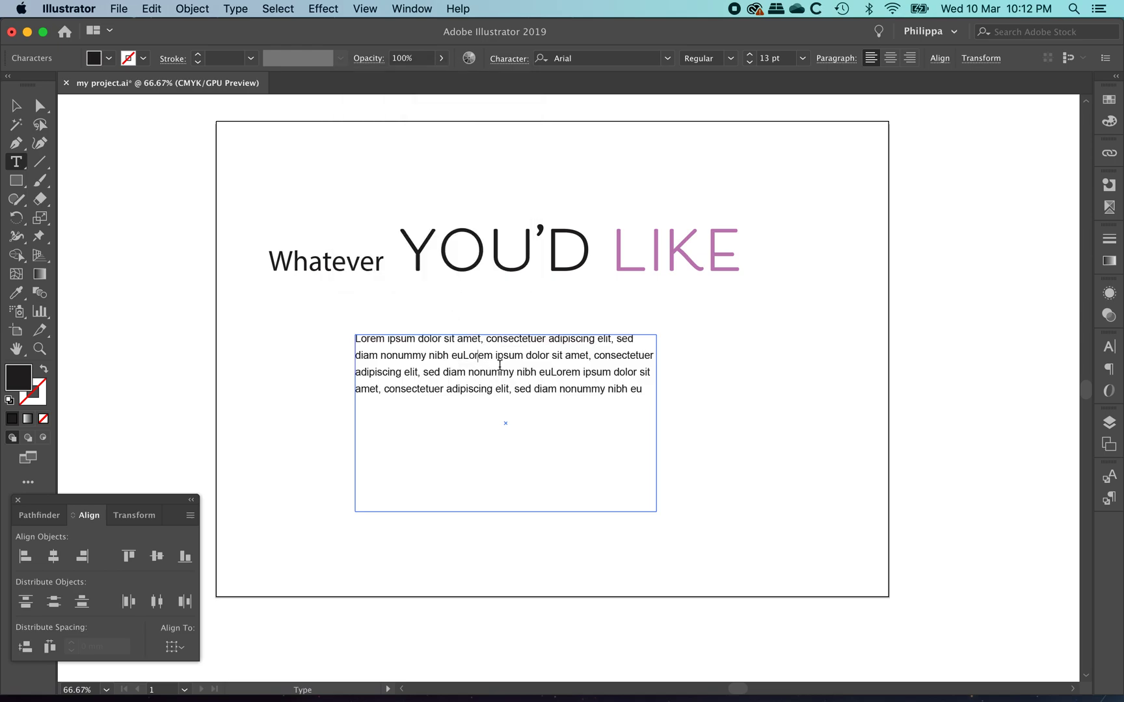
- Set the kerning between the letters "Y" and "O" of "YOU'D" in the headline to -100
{"action": "left_click", "coordinate": [435, 241]}
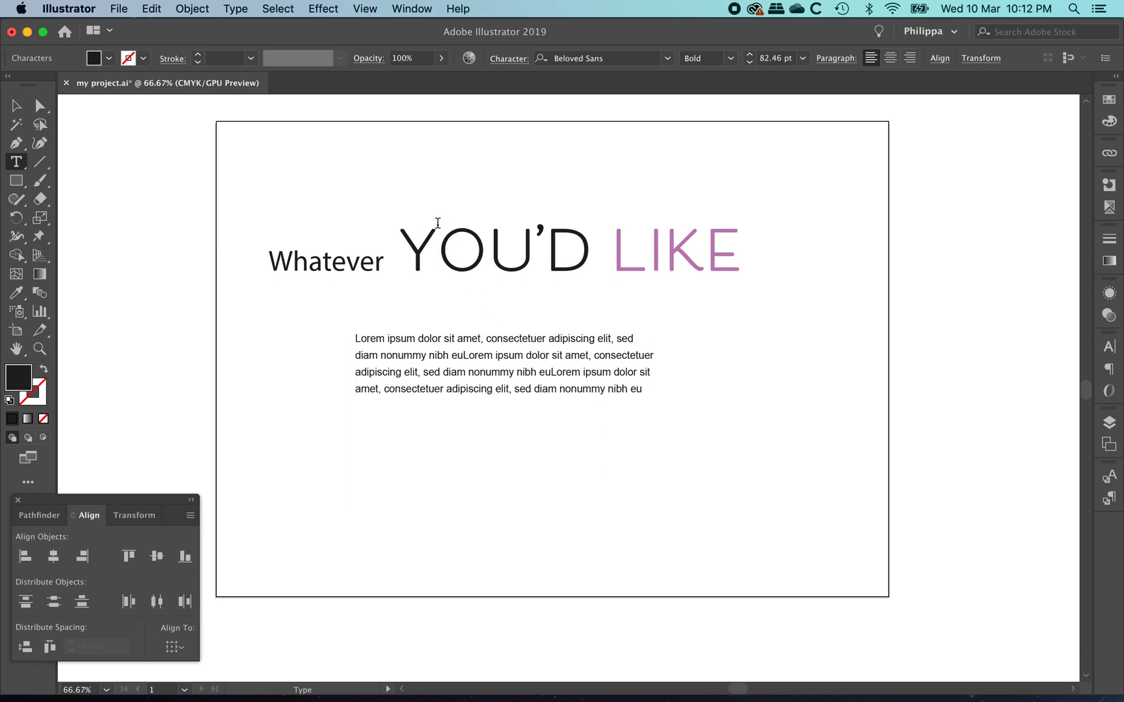
{"action": "left_click", "coordinate": [510, 58]}
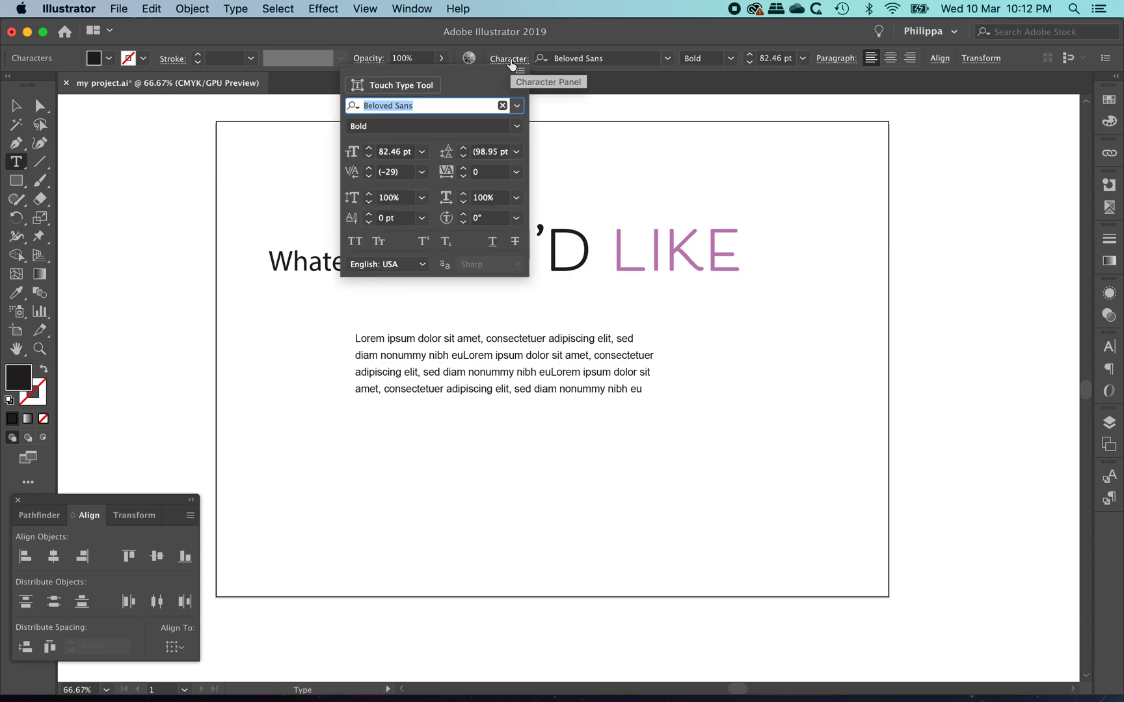
{"action": "left_click", "coordinate": [423, 171]}
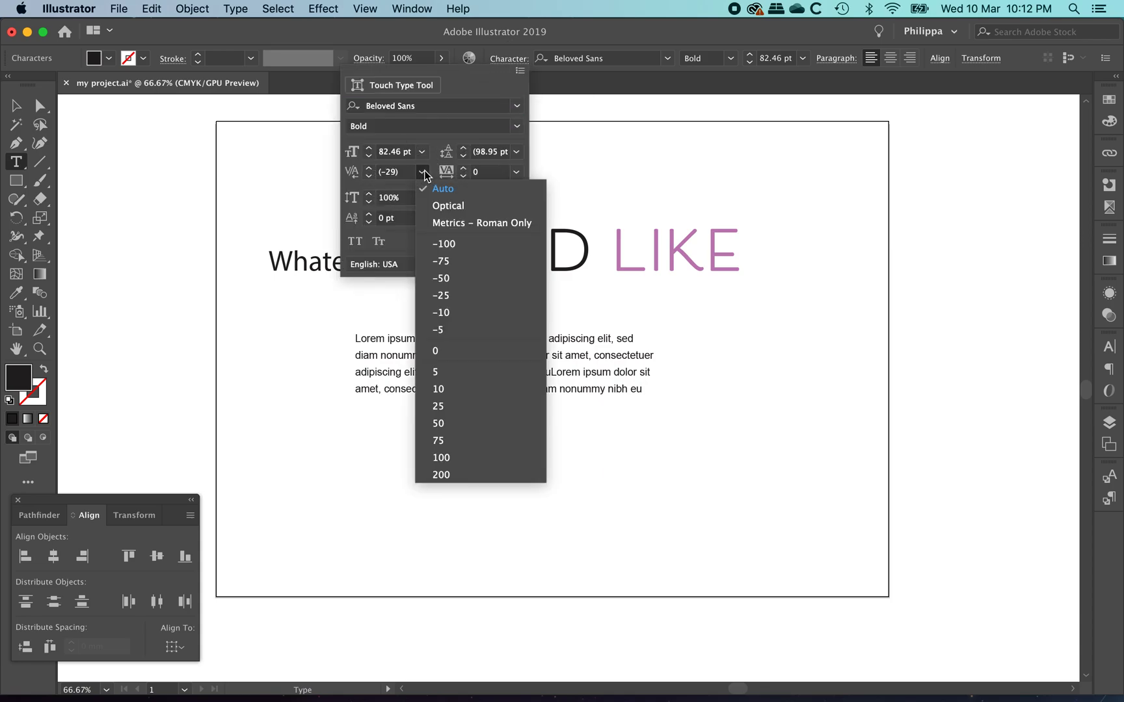
{"action": "left_click", "coordinate": [445, 241]}
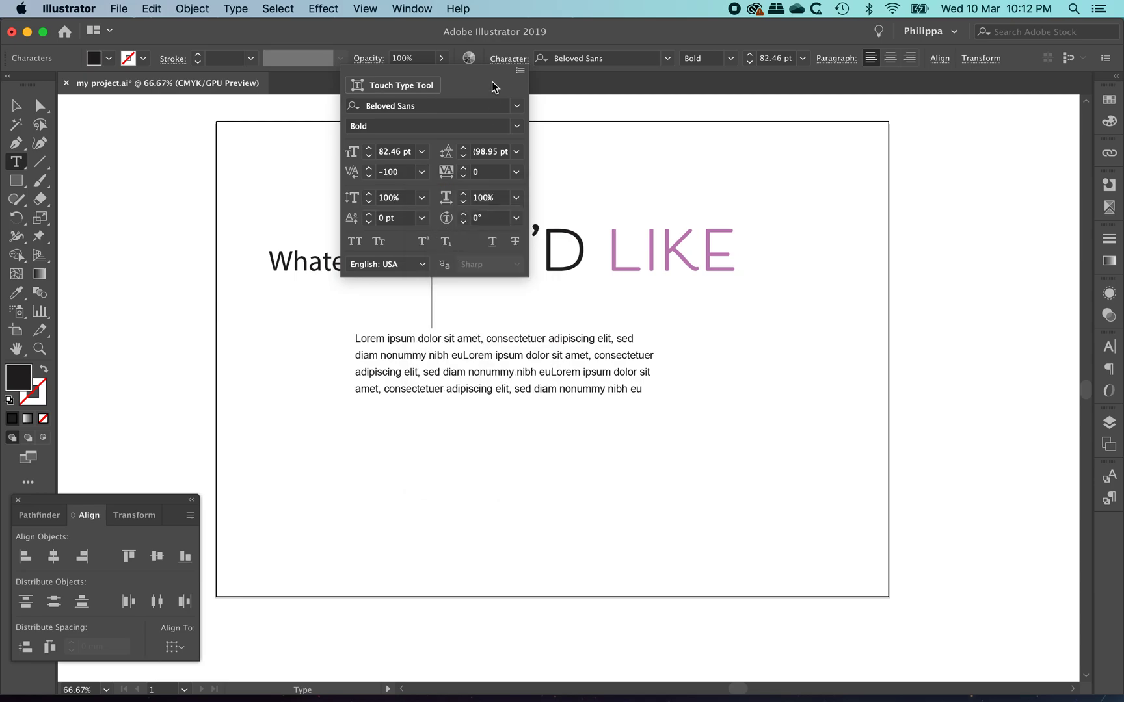
{"action": "left_click", "coordinate": [506, 64]}
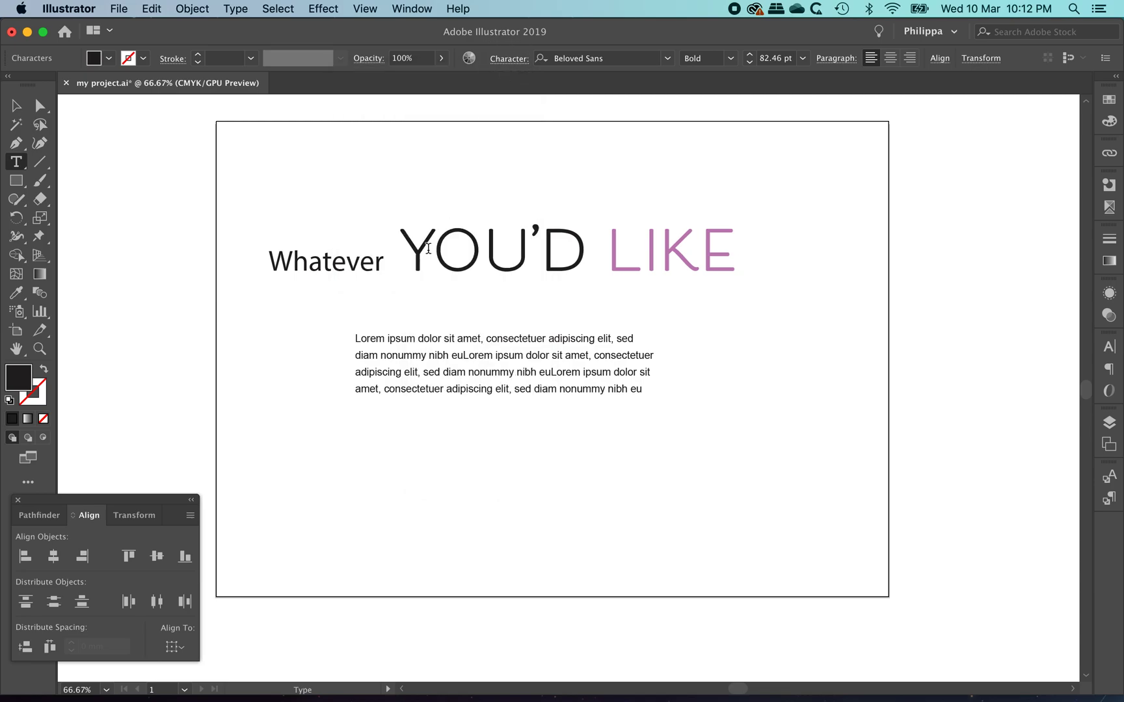
{"action": "left_click", "coordinate": [12, 109]}
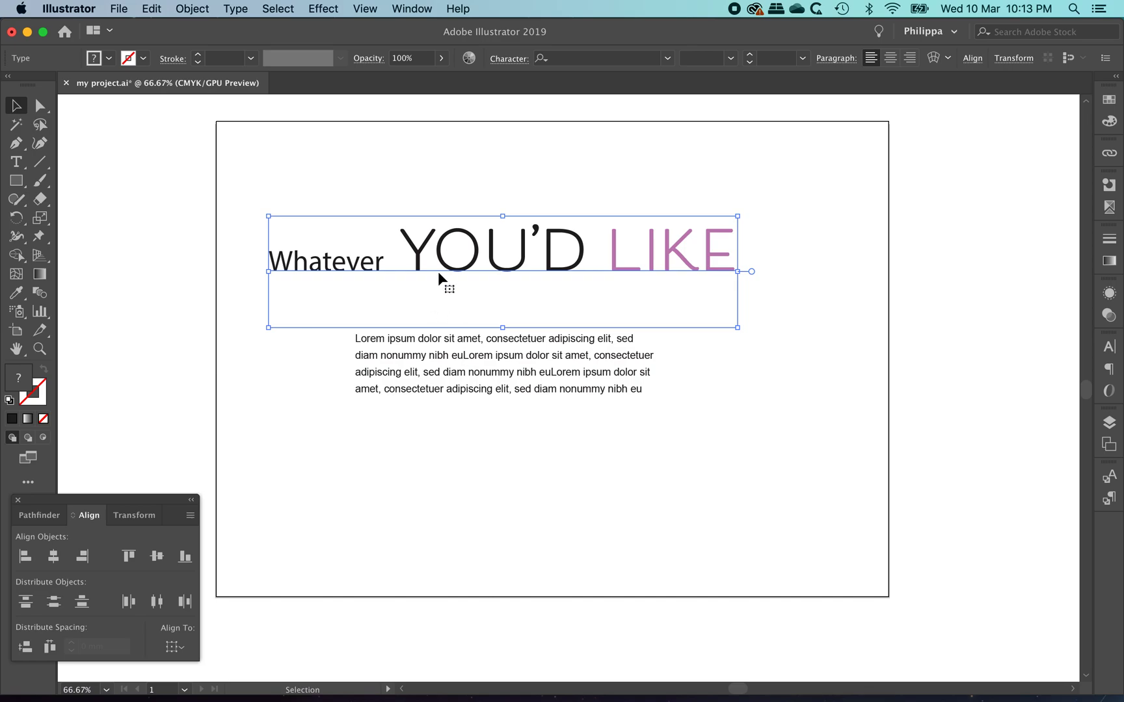
- Undo the headline kerning and paragraph leading changes, and deselect everything
{"action": "key", "text": "super+z"}
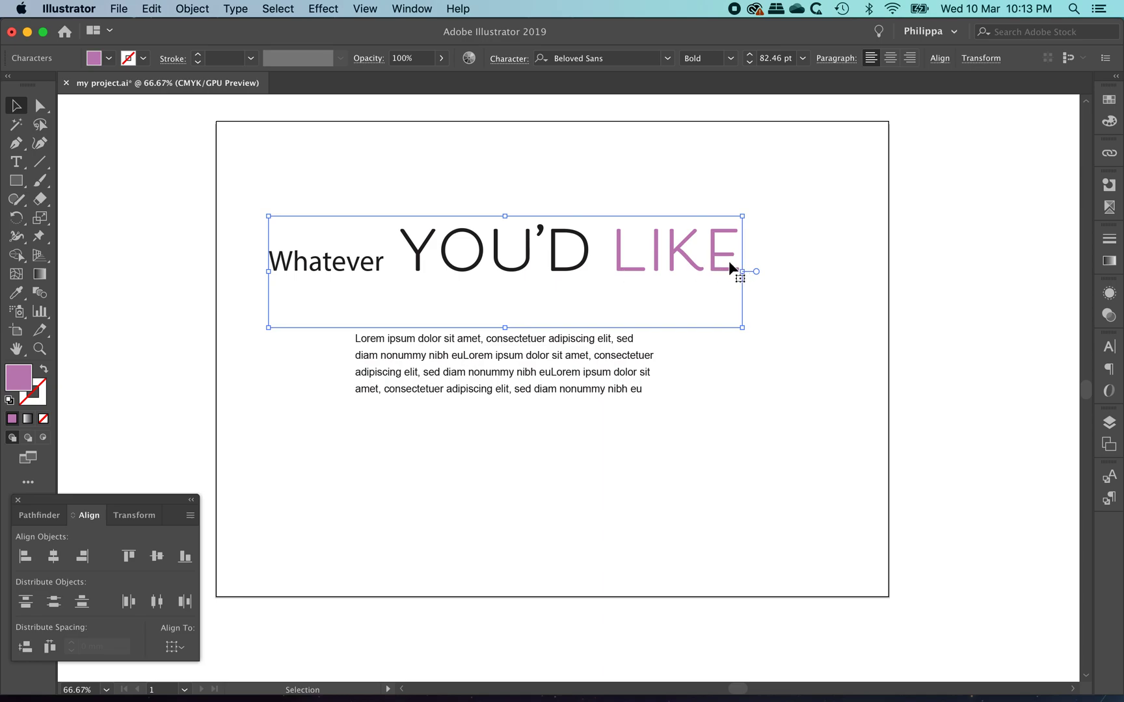
{"action": "left_click", "coordinate": [790, 304]}
{"action": "key", "text": "super+z"}
{"action": "key", "text": "super+z"}
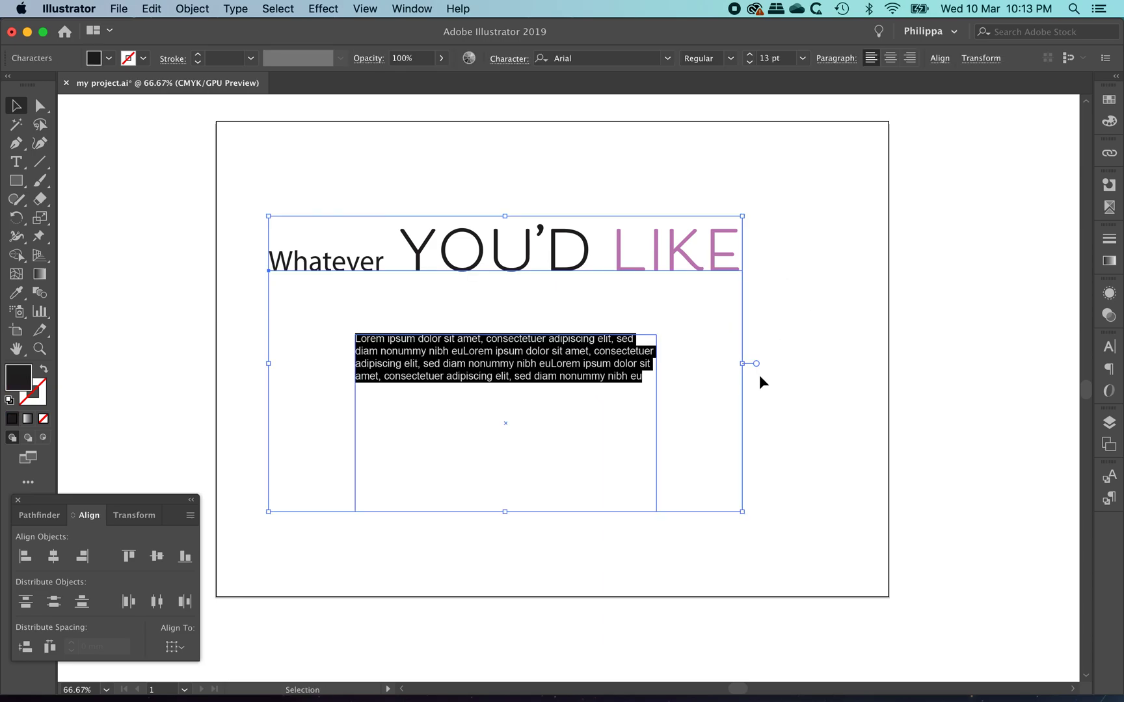
{"action": "left_click", "coordinate": [769, 367]}
- Shrink the paragraph's text box to about two thirds of its width and a third of its height so its text overflows
{"action": "left_click", "coordinate": [526, 375]}
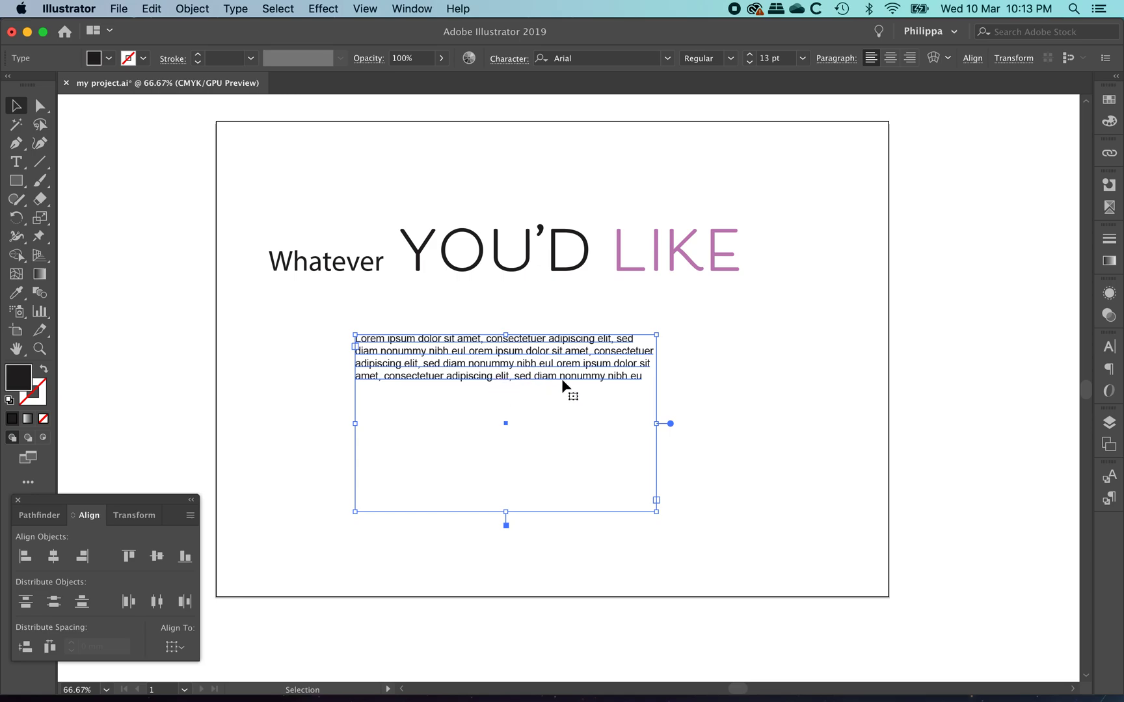
{"action": "left_click_drag", "start_coordinate": [656, 424], "coordinate": [560, 419]}
{"action": "left_click_drag", "start_coordinate": [454, 513], "coordinate": [463, 390]}
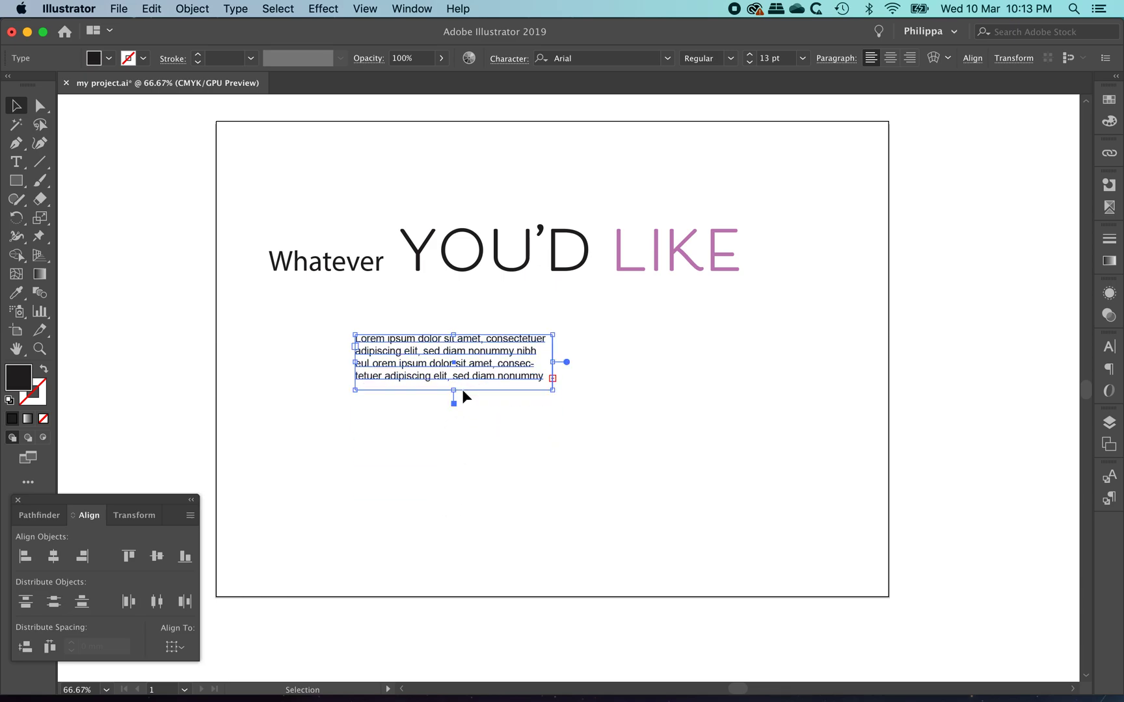
- Flow the paragraph's overflow text into a new linked text box drawn to its right
{"action": "left_click", "coordinate": [552, 378]}
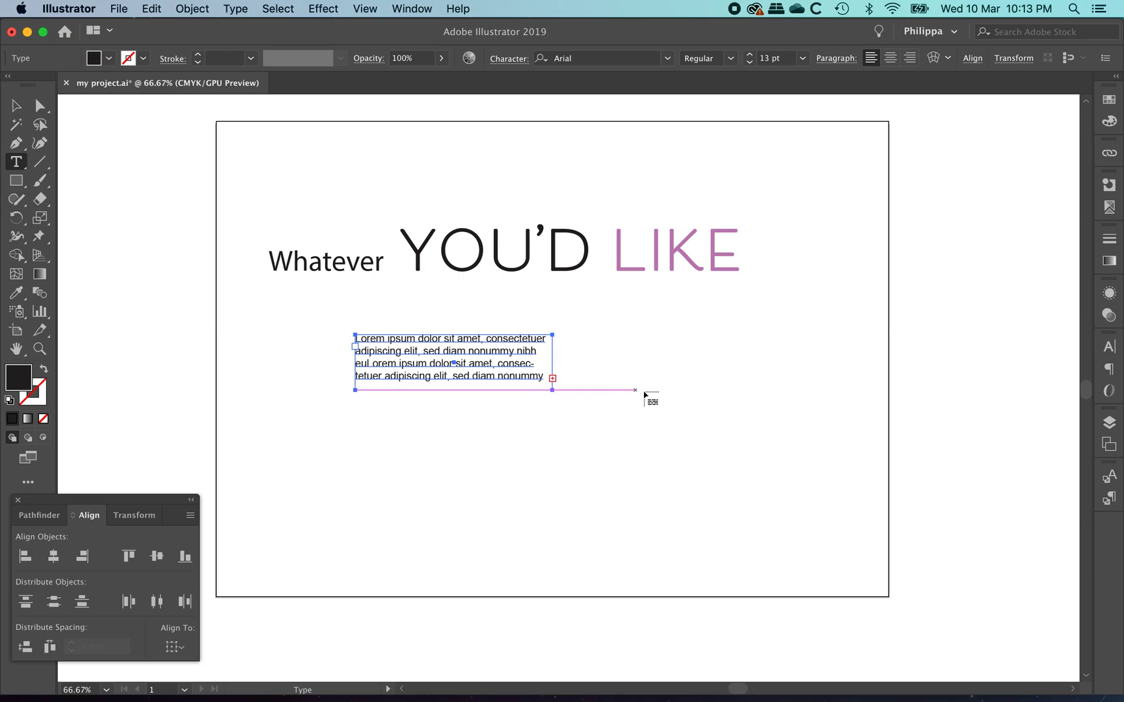
{"action": "left_click_drag", "start_coordinate": [605, 362], "coordinate": [774, 473]}
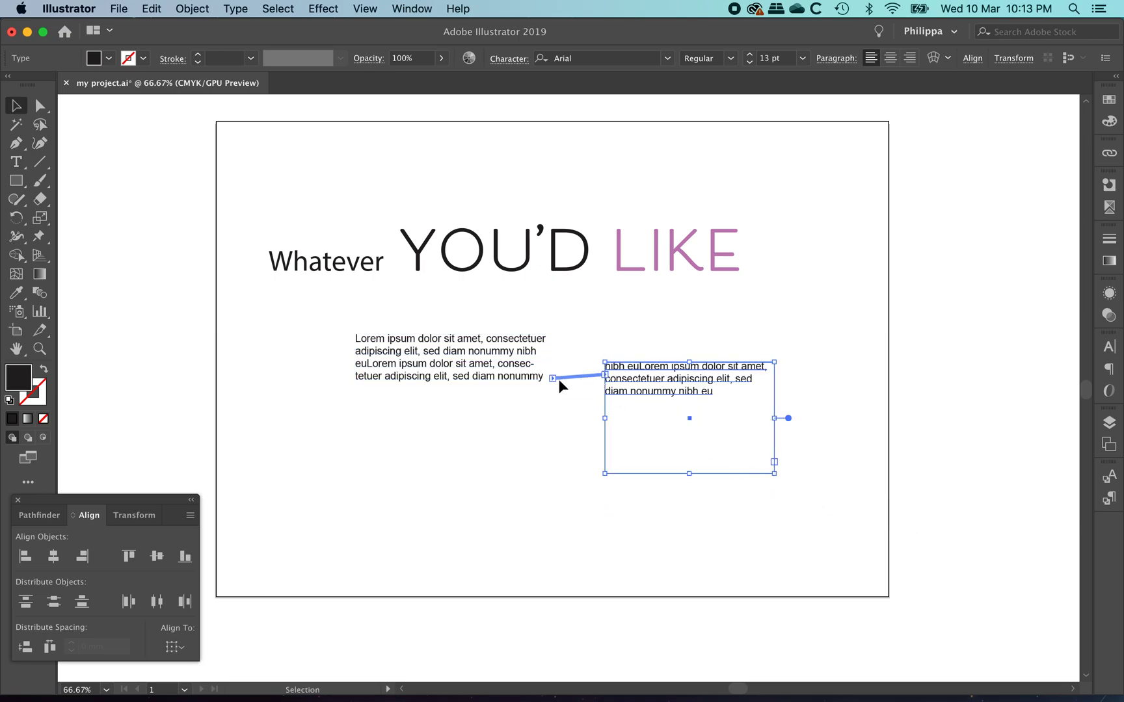
- Shorten the first paragraph box, then extend it downward until it holds the entire text
{"action": "left_click", "coordinate": [486, 360]}
{"action": "left_click_drag", "start_coordinate": [456, 389], "coordinate": [456, 369]}
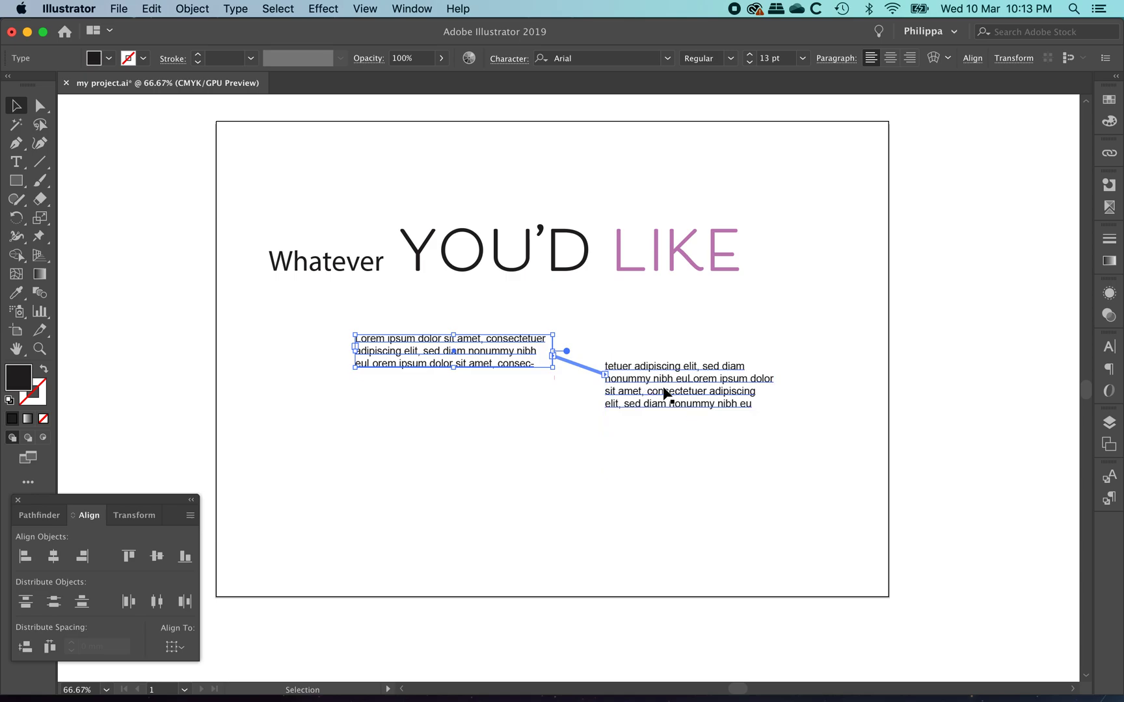
{"action": "left_click_drag", "start_coordinate": [453, 368], "coordinate": [456, 451]}
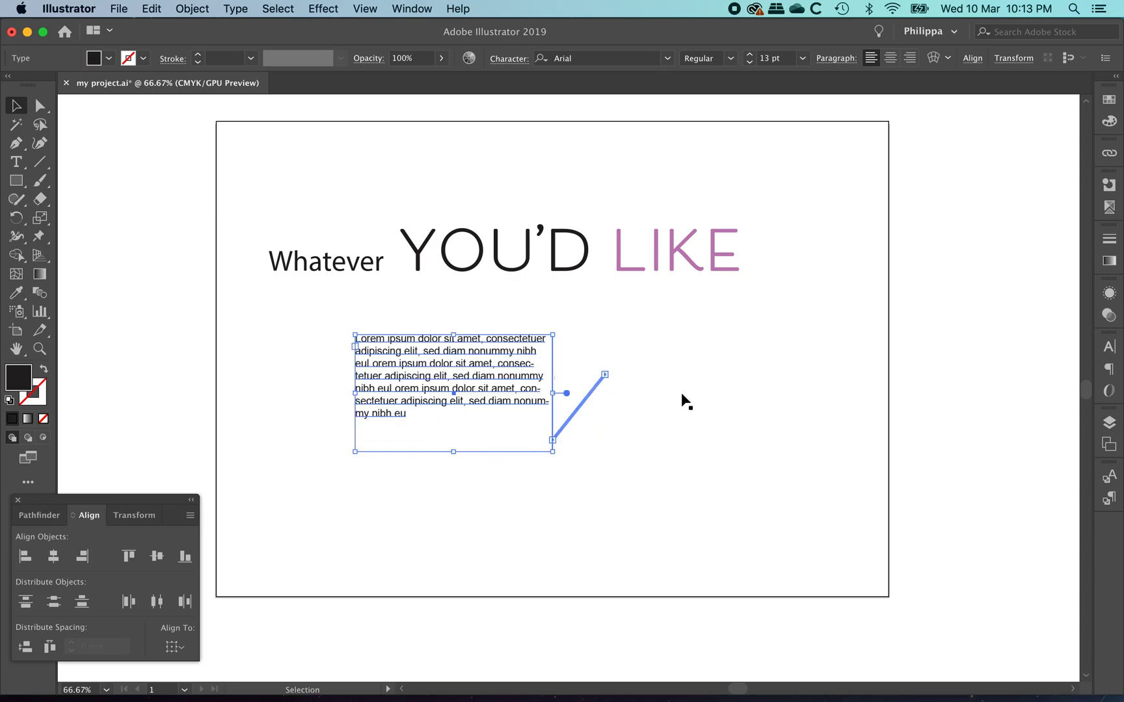
- Delete the empty linked text box beside the paragraph and deselect everything
{"action": "left_click", "coordinate": [654, 369]}
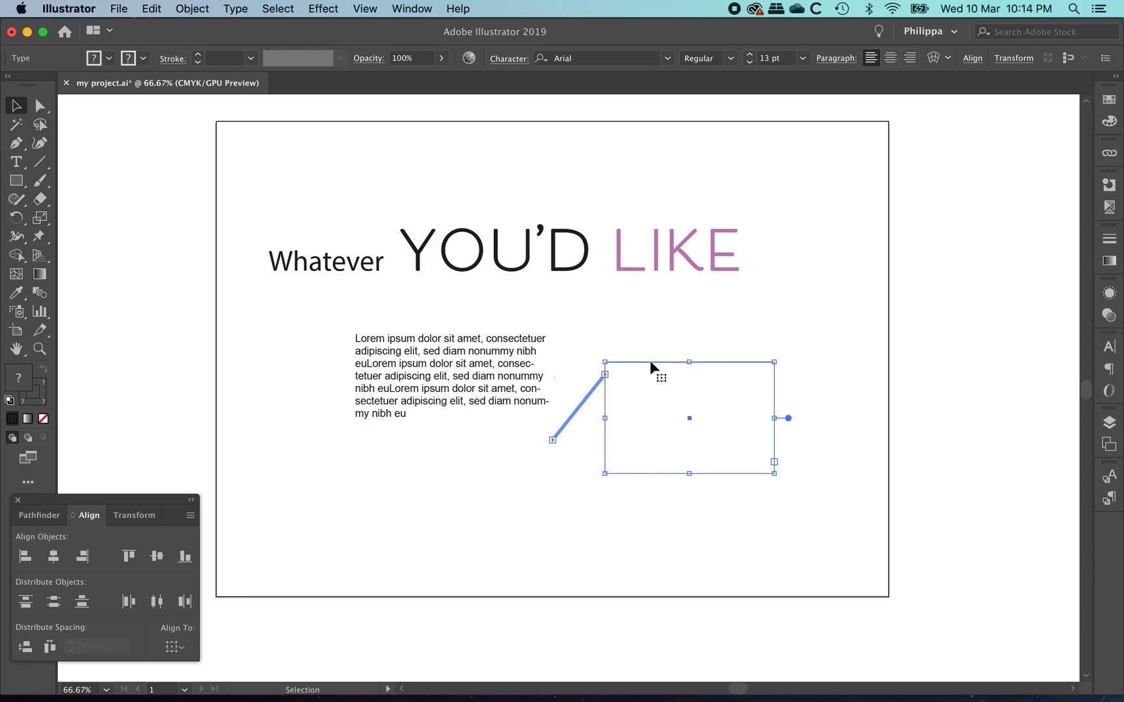
{"action": "key", "text": "Delete"}
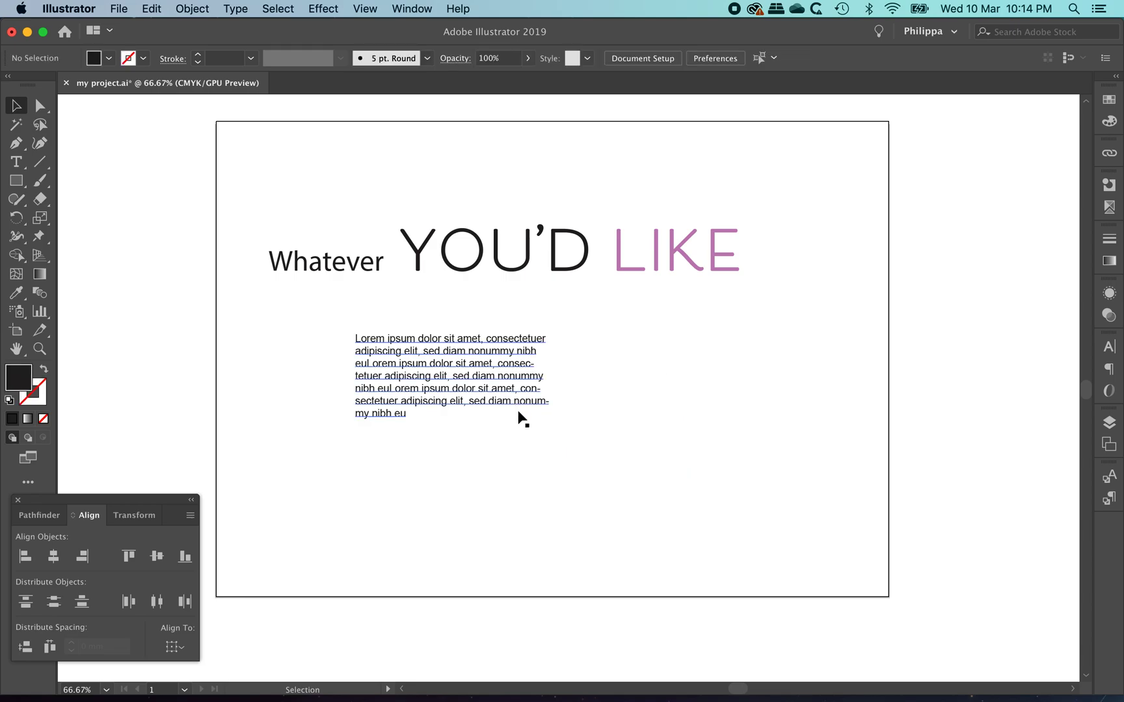
{"action": "left_click", "coordinate": [477, 389]}
{"action": "left_click", "coordinate": [654, 371]}
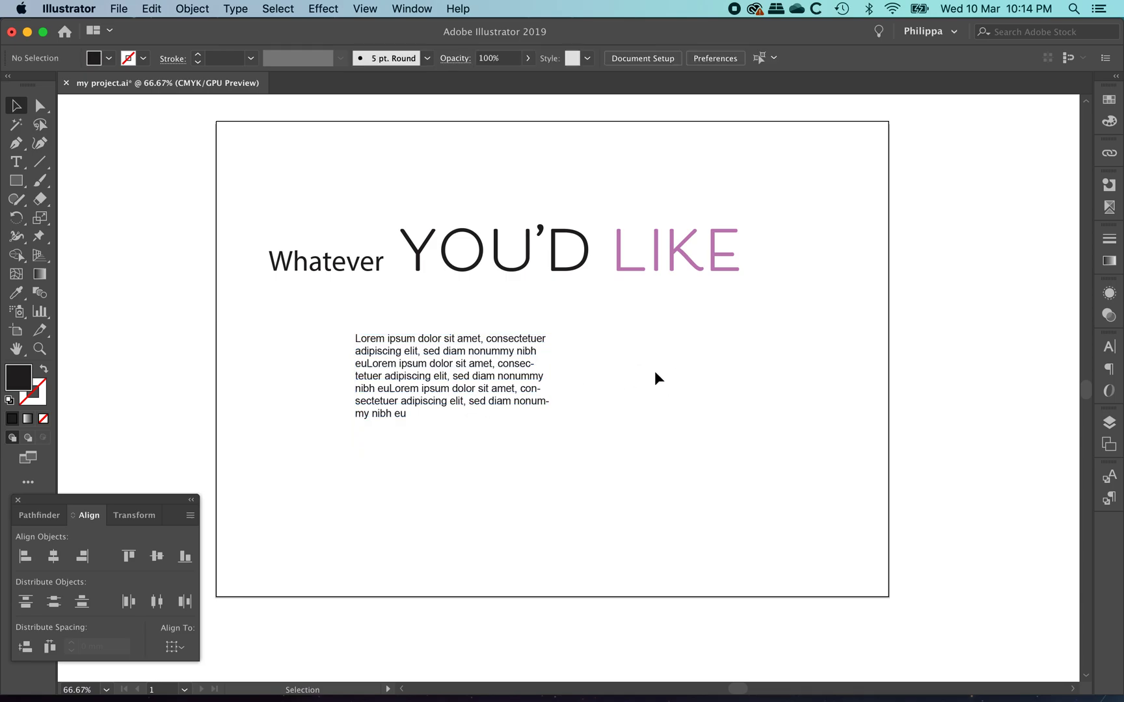
- Duplicate the paragraph text box and place the copy to the right of the original, slightly lower
{"action": "left_click", "coordinate": [458, 389]}
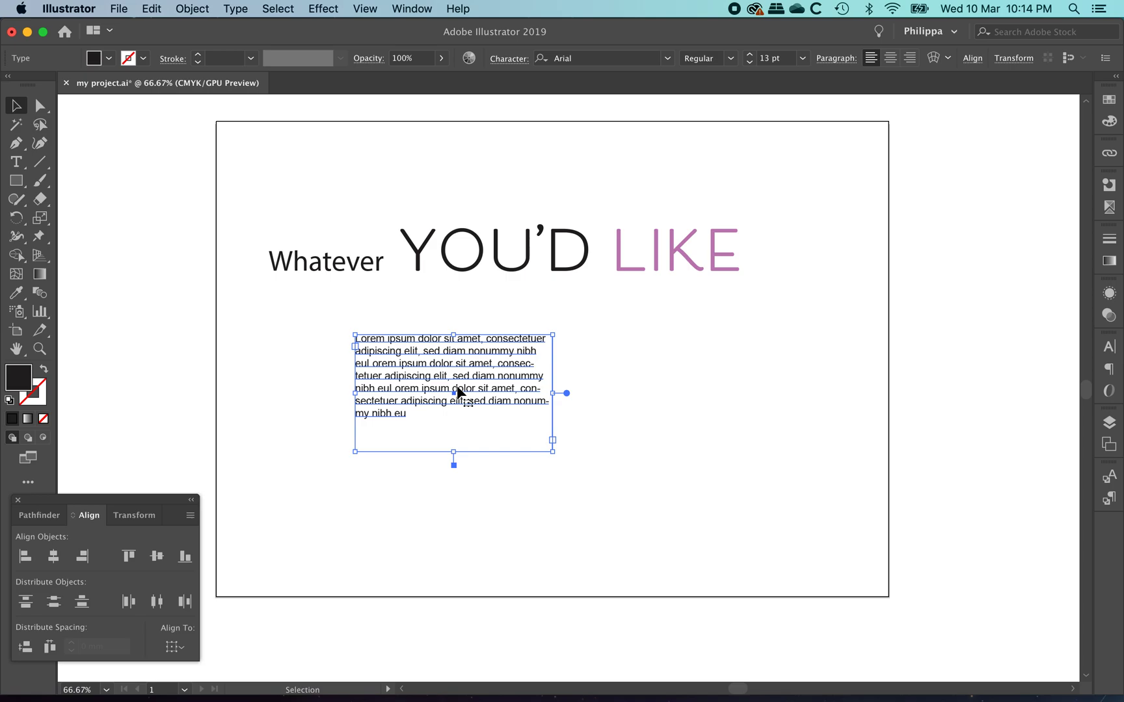
{"action": "left_click_drag", "start_coordinate": [458, 390], "coordinate": [574, 388]}
{"action": "left_click_drag", "start_coordinate": [581, 341], "coordinate": [725, 364]}
- Duplicate the "Whatever YOU'D LIKE" headline and place the copy below the two paragraphs
{"action": "left_click", "coordinate": [664, 251]}
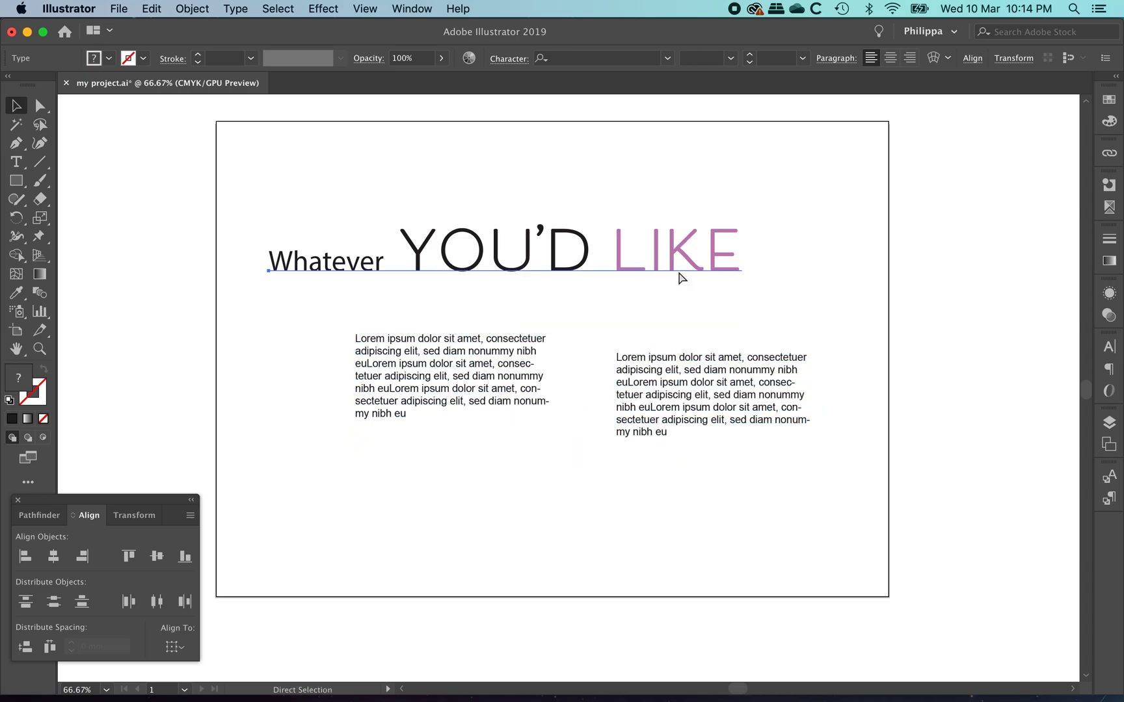
{"action": "key", "text": "super+v"}
{"action": "left_click_drag", "start_coordinate": [588, 365], "coordinate": [572, 488]}
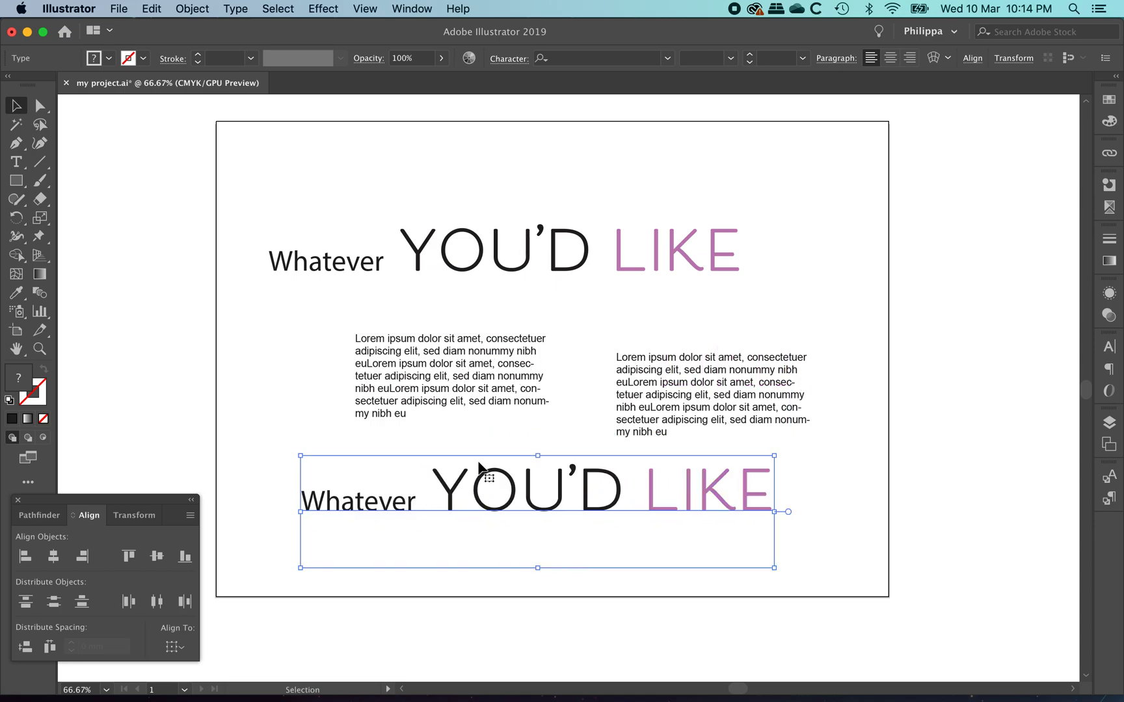
{"action": "left_click", "coordinate": [576, 445]}
- Move the paragraph copy up slightly, clear of the lower headline, and replace its text with "New word"
{"action": "left_click", "coordinate": [785, 397]}
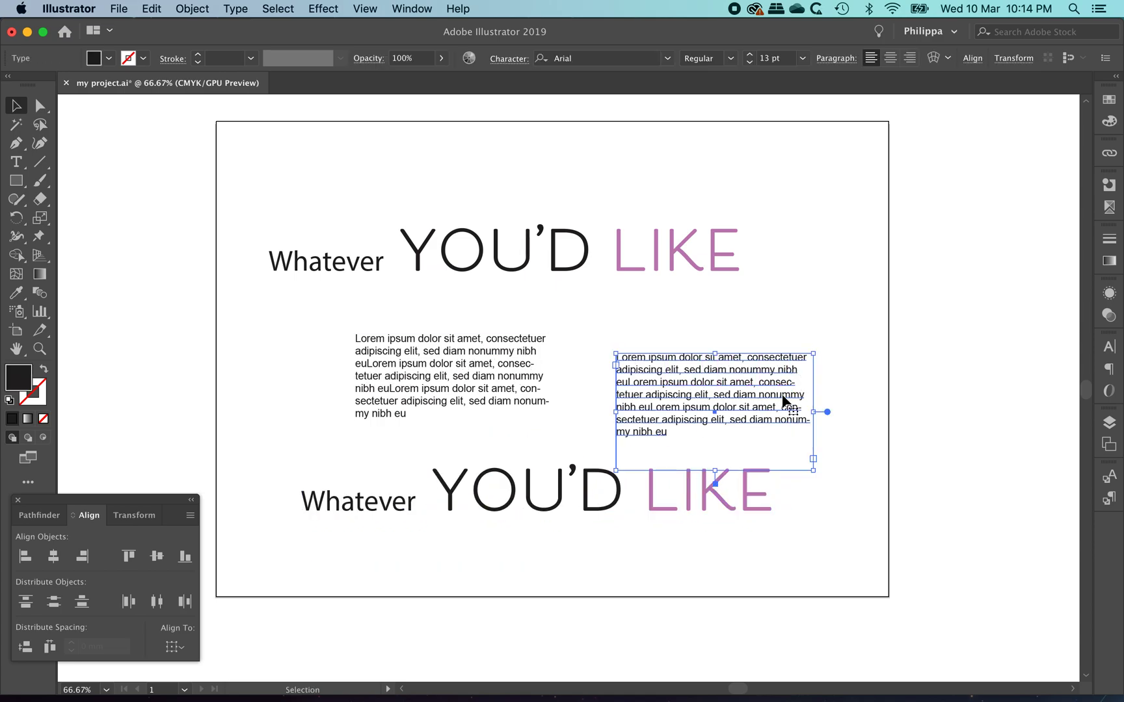
{"action": "left_click_drag", "start_coordinate": [753, 400], "coordinate": [767, 359]}
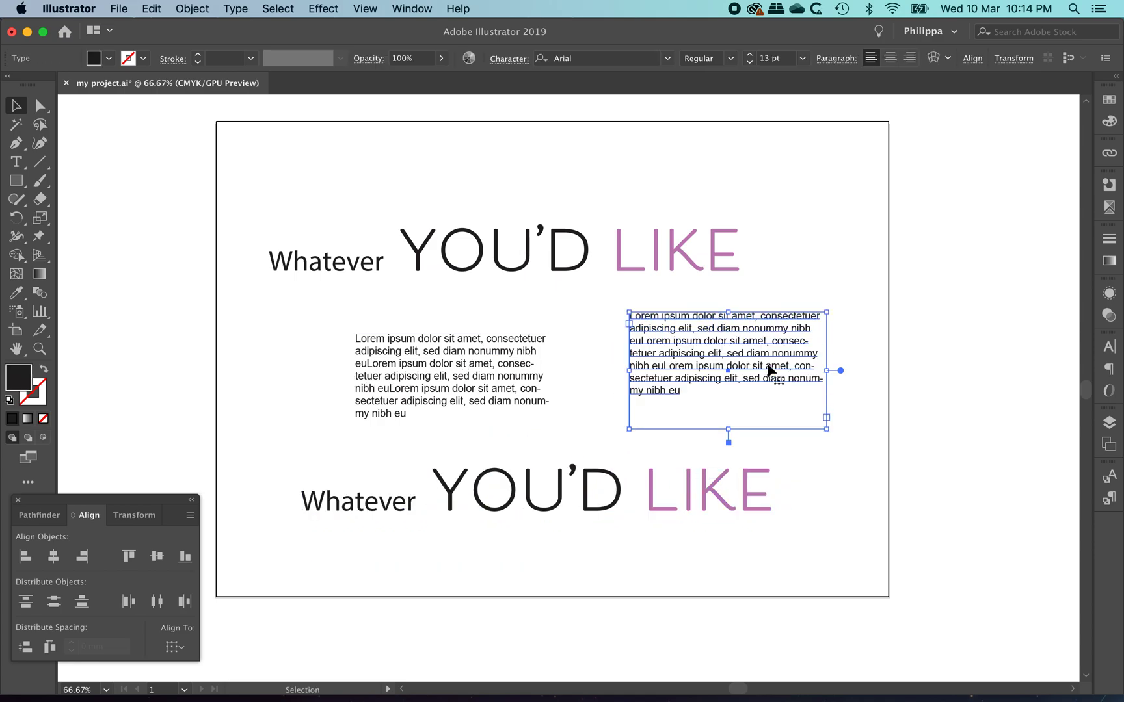
{"action": "double_click", "coordinate": [689, 380]}
{"action": "left_click_drag", "start_coordinate": [687, 391], "coordinate": [617, 300]}
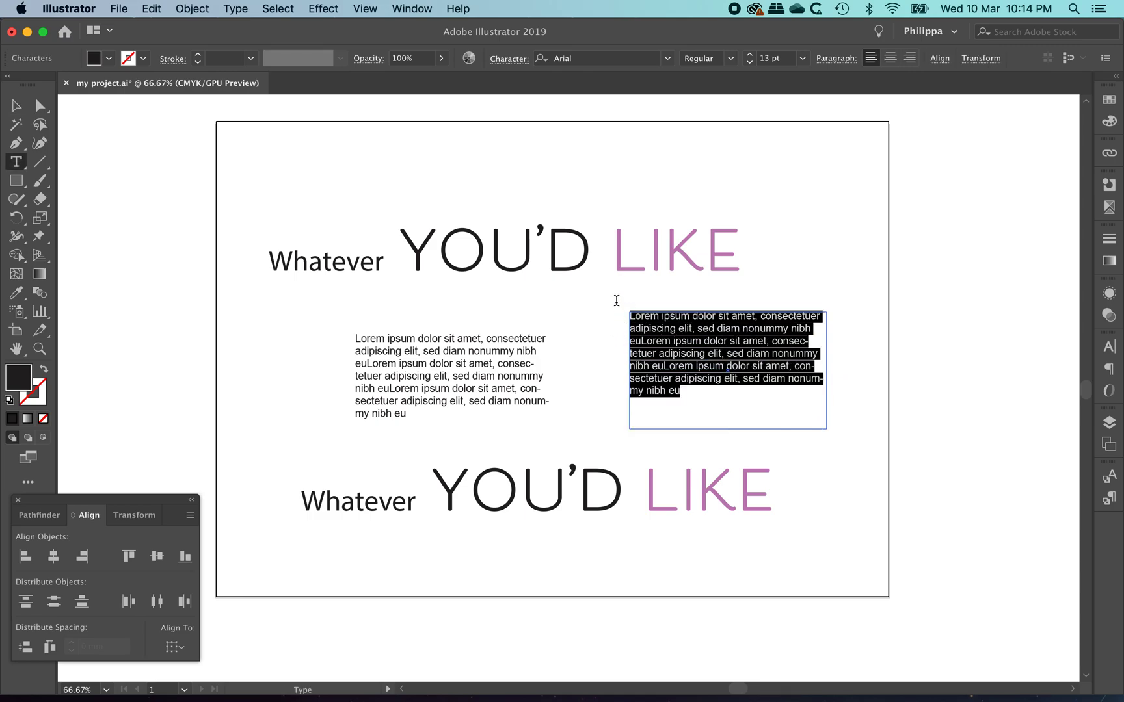
{"action": "type", "text": "New word"}
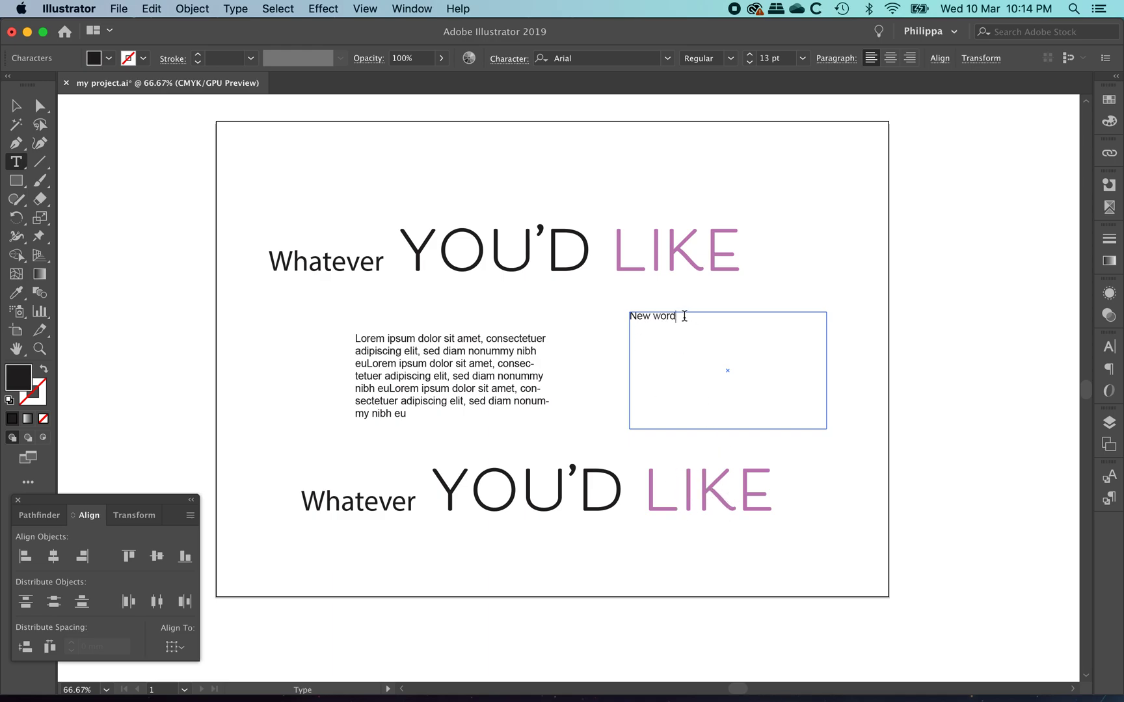
- Apply the style of the purple "LIKE" in the lower headline to the "New word" text with the Eyedropper tool
{"action": "left_click_drag", "start_coordinate": [687, 316], "coordinate": [584, 308]}
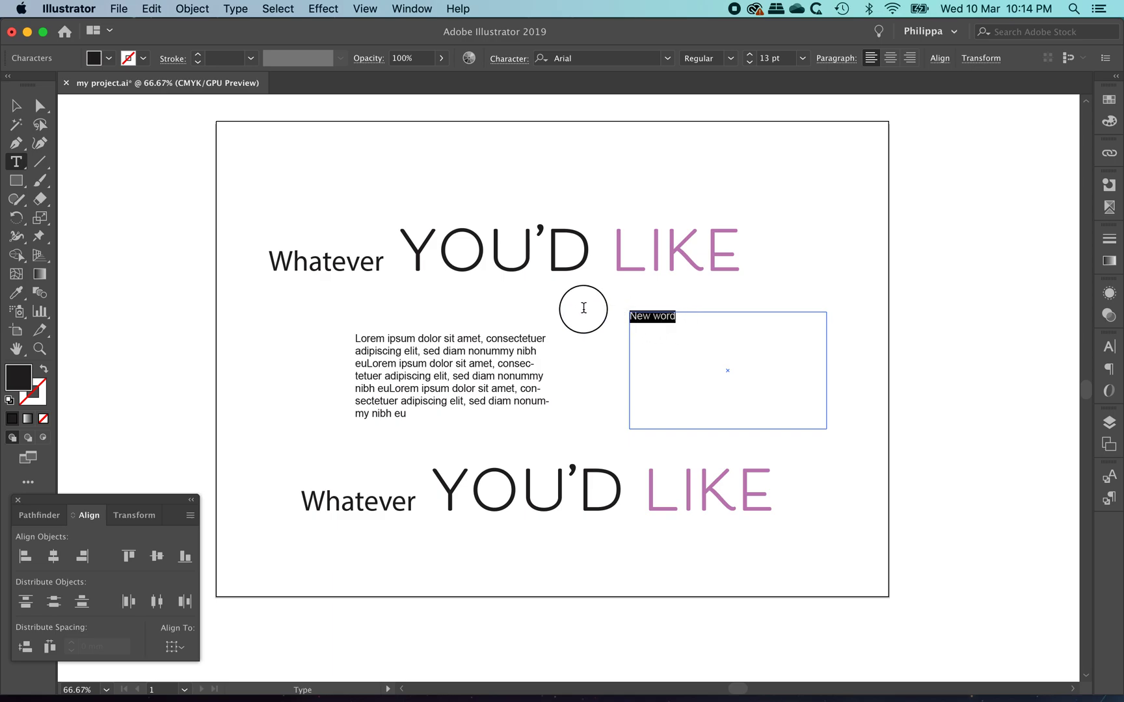
{"action": "left_click", "coordinate": [16, 297]}
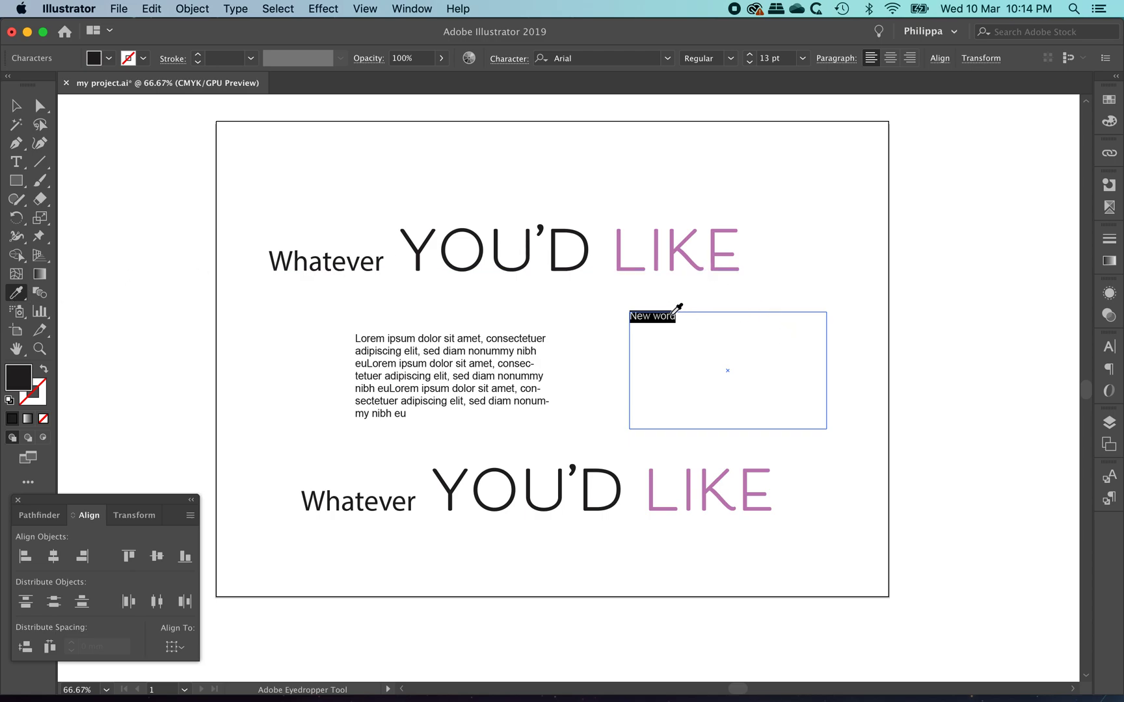
{"action": "left_click", "coordinate": [718, 479]}
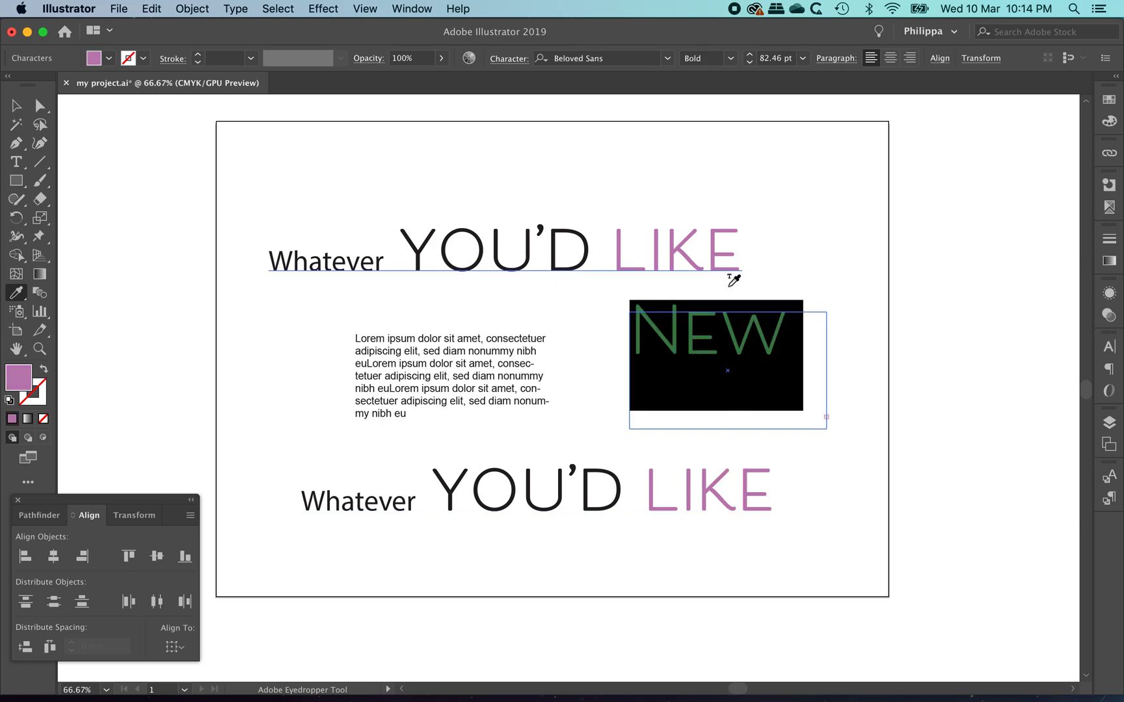
- Enlarge the "New word" text box until both words fit, move it slightly up and to the left, and deselect it
{"action": "left_click", "coordinate": [16, 105]}
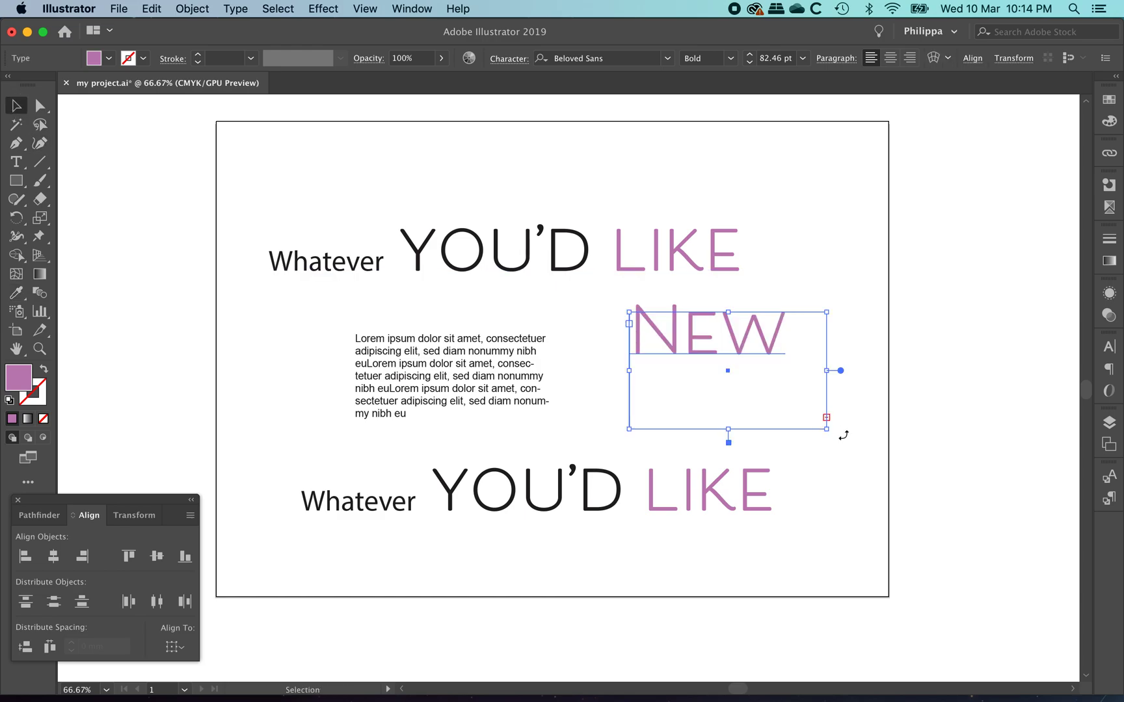
{"action": "mouse_move", "coordinate": [830, 430]}
{"action": "left_mouse_down"}
{"action": "mouse_move", "coordinate": [948, 460]}
{"action": "mouse_move", "coordinate": [866, 452]}
{"action": "left_mouse_up"}
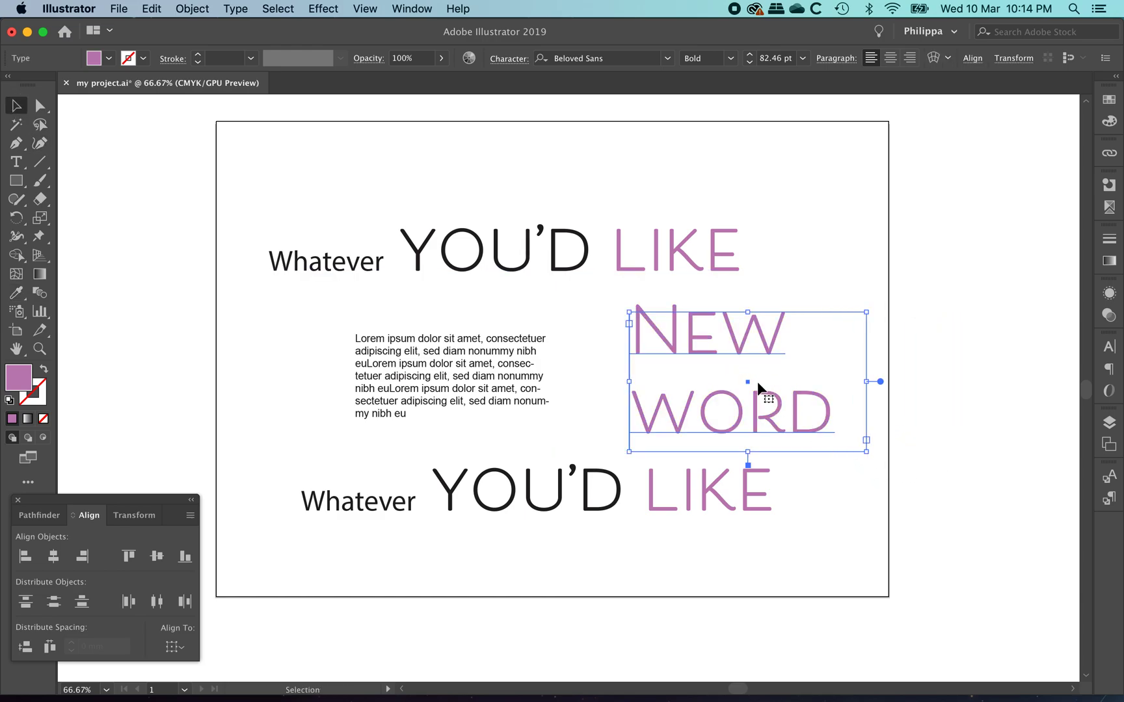
{"action": "left_click_drag", "start_coordinate": [751, 410], "coordinate": [738, 403]}
{"action": "left_click", "coordinate": [825, 277]}
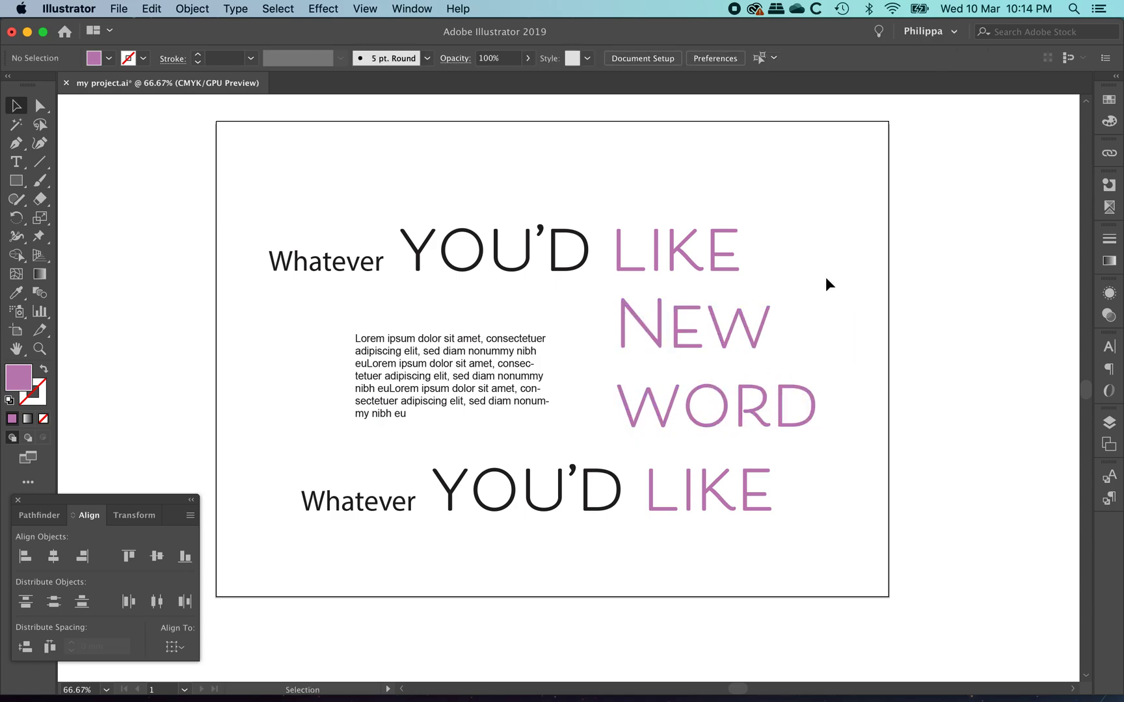